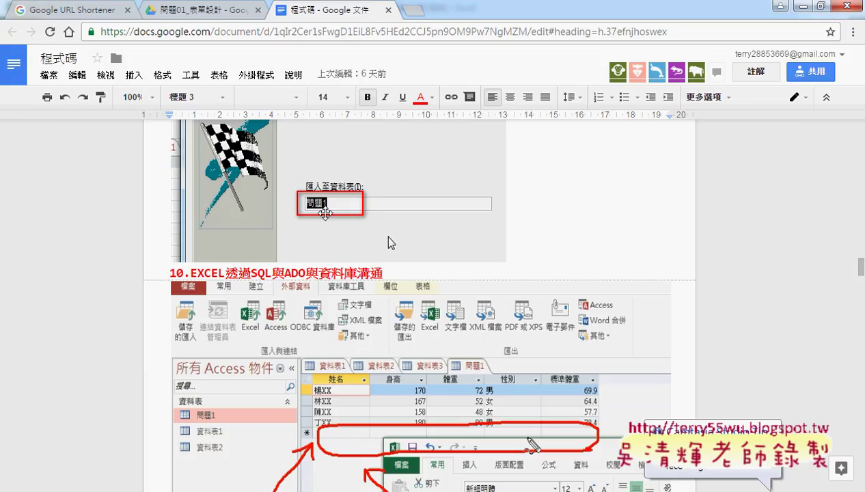
Step: Scroll the 程式碼 notes down to the MDB, ACCDB Viewer and Reader section, then open a new blank tab
scroll(99, 226, "down", 1)
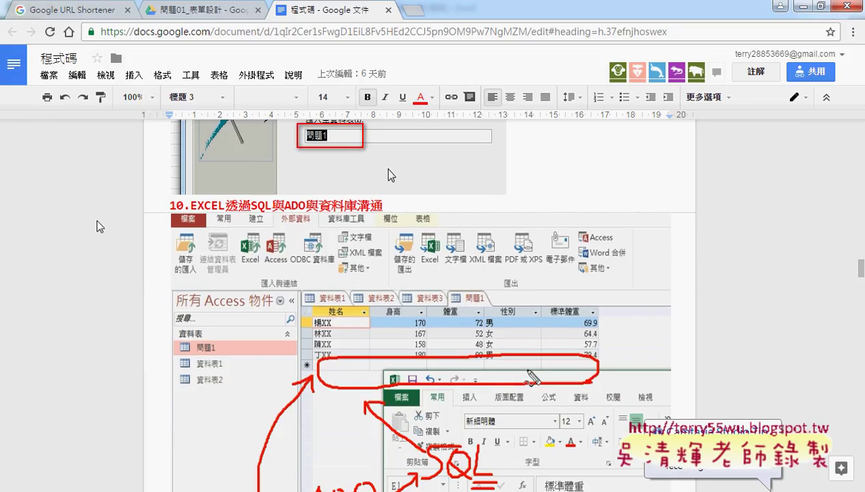
scroll(436, 356, "down", 2)
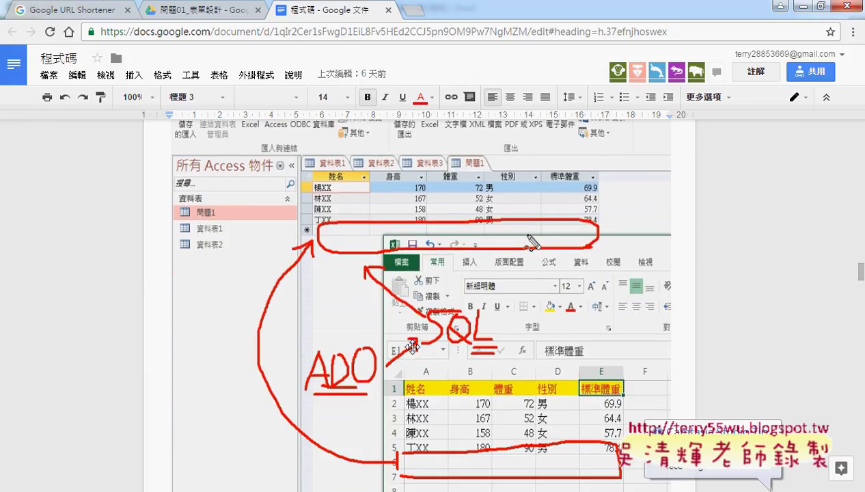
scroll(629, 342, "down", 3)
scroll(629, 342, "down", 2)
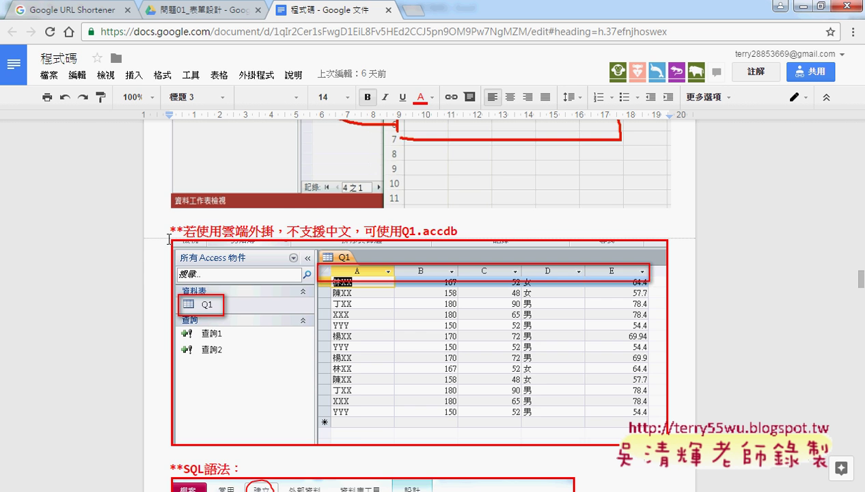
scroll(169, 239, "down", 4)
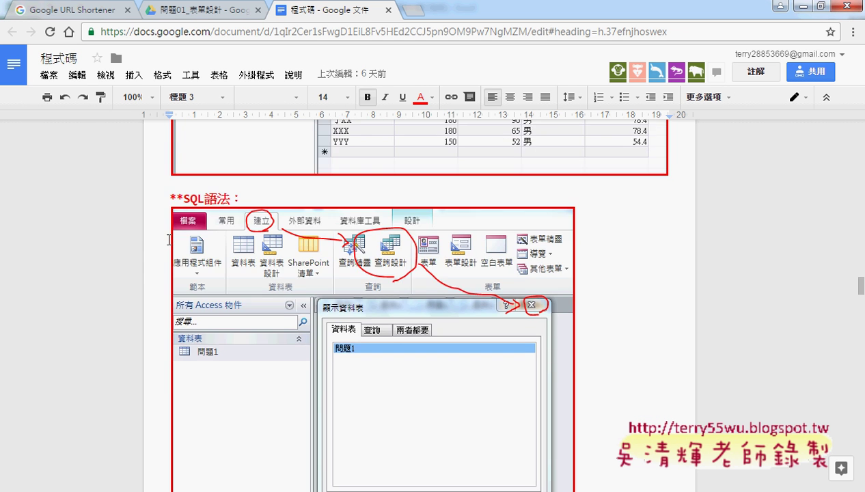
scroll(169, 239, "down", 2)
scroll(169, 239, "down", 3)
scroll(169, 239, "down", 1)
scroll(169, 239, "down", 3)
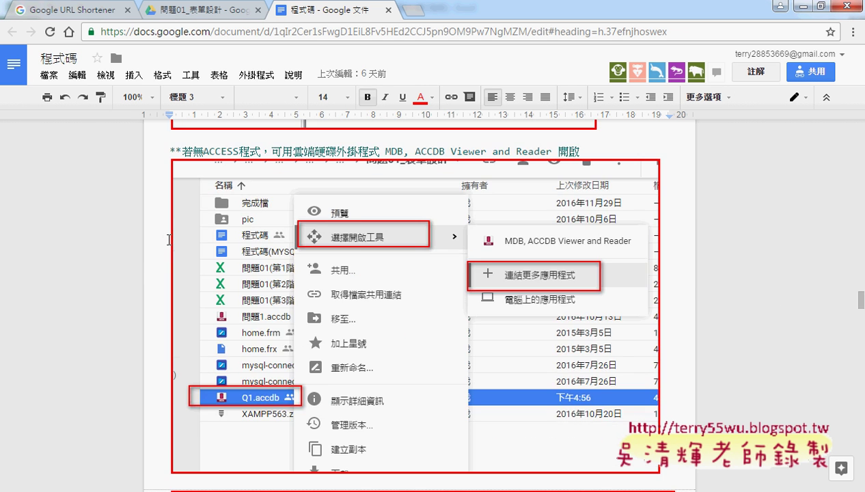
scroll(553, 379, "down", 2)
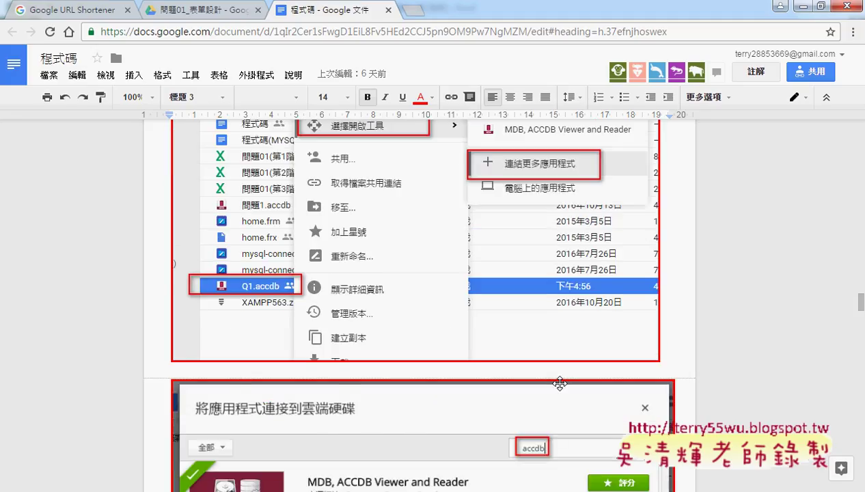
scroll(533, 345, "down", 2)
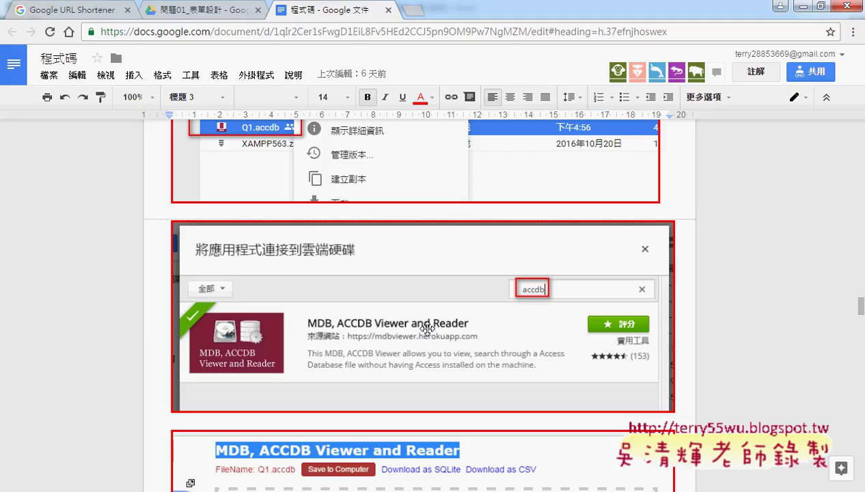
scroll(426, 329, "down", 2)
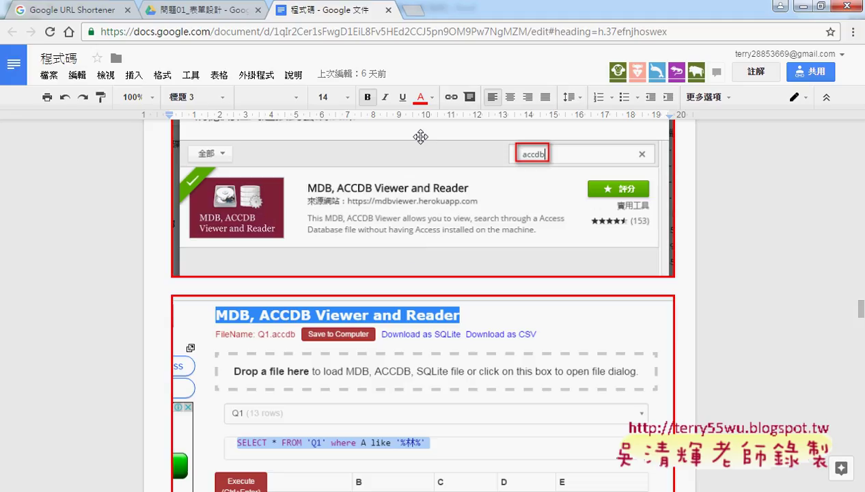
left_click(414, 11)
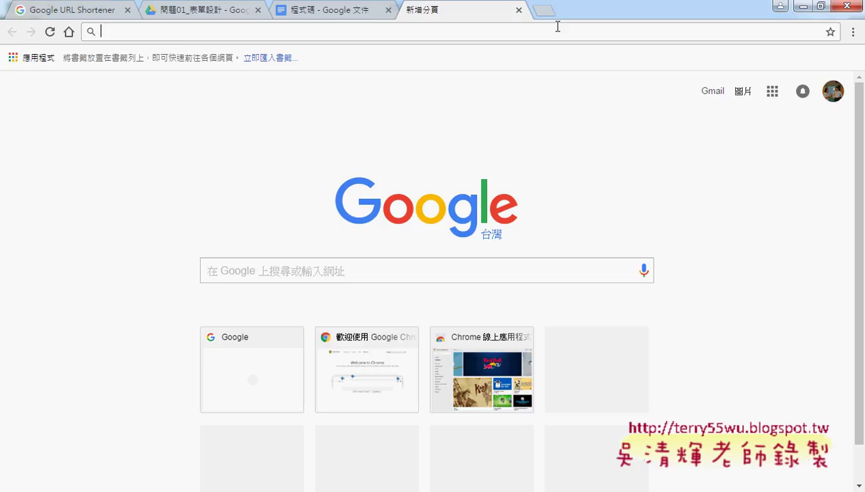
Step: Close the blank tab and select Q1.accdb in the 問題01_表單設計 Drive folder
left_click(518, 9)
left_click(210, 15)
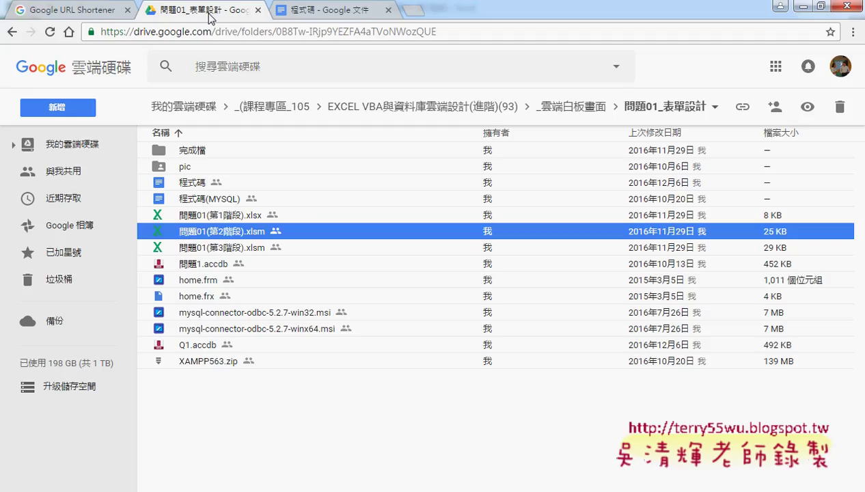
left_click(186, 347)
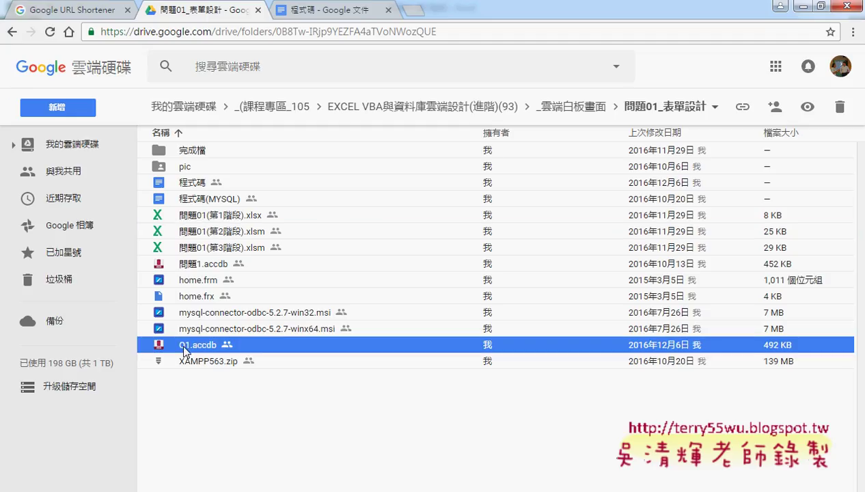
Step: Check the MDB viewer option in Q1.accdb's open-with menu, then dismiss the menu
right_click(193, 345)
mouse_move(293, 210)
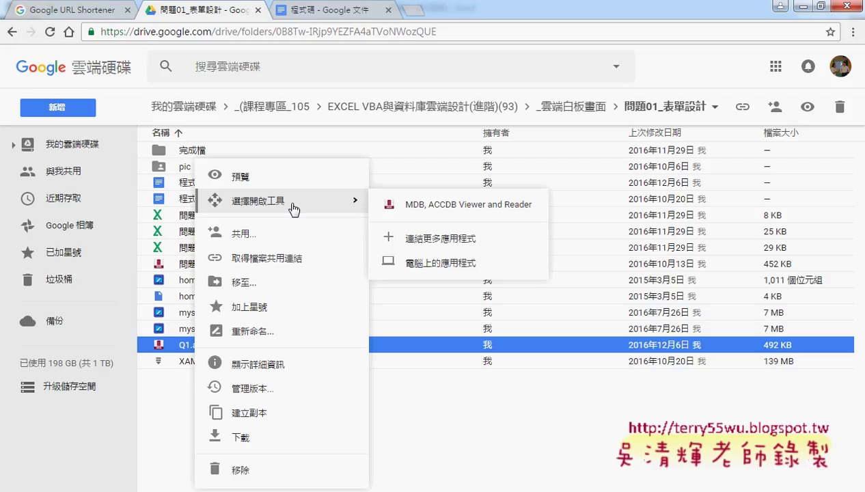
left_click(457, 206)
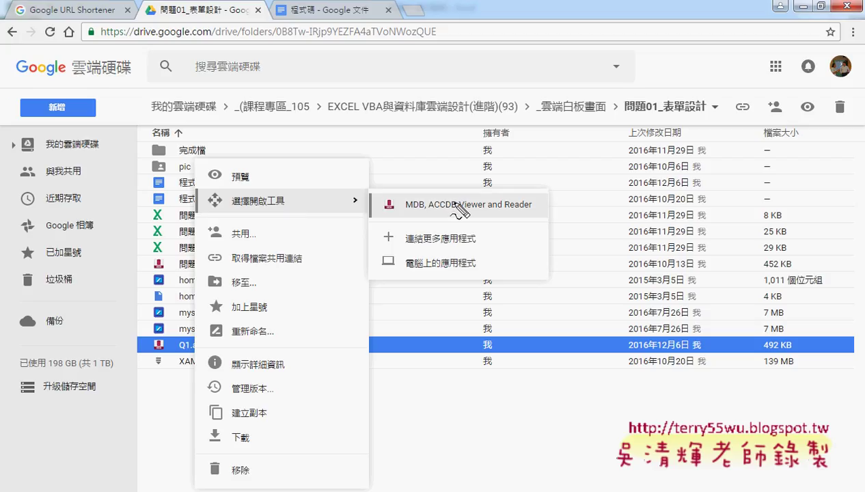
left_click_drag(517, 220, 519, 222)
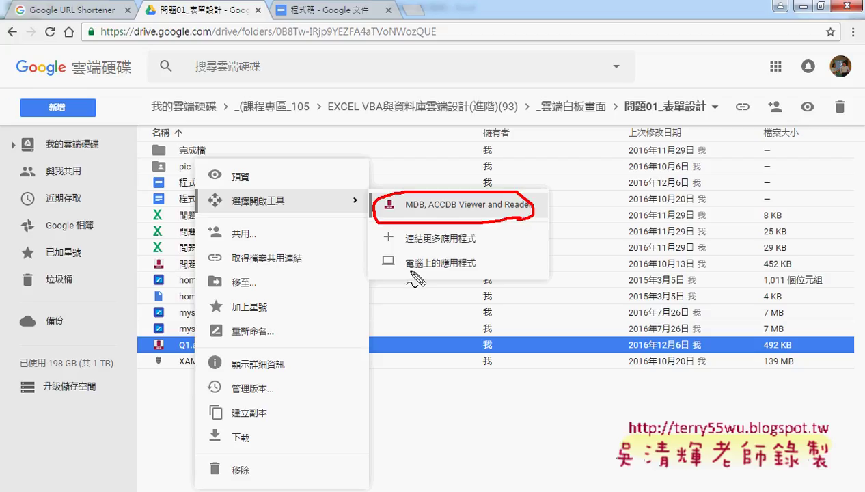
left_click_drag(437, 251, 487, 261)
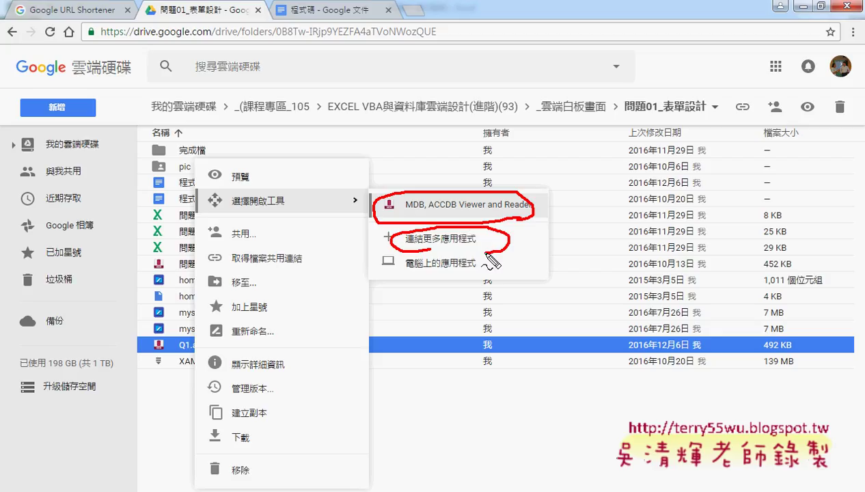
mouse_move(559, 268)
left_mouse_down()
mouse_move(513, 237)
mouse_move(537, 237)
left_mouse_up()
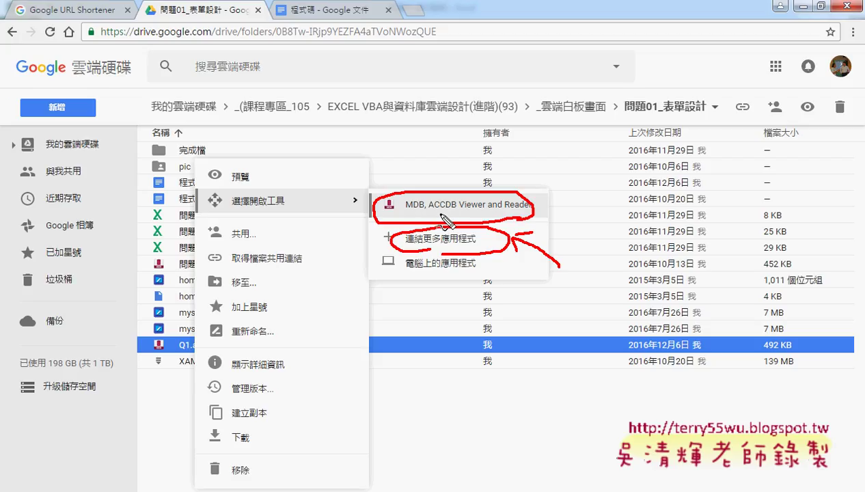
left_click_drag(432, 212, 455, 211)
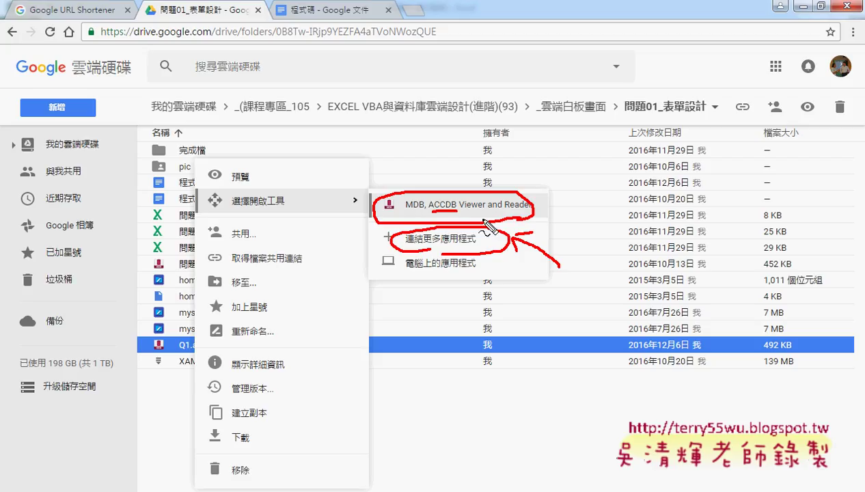
key("Escape")
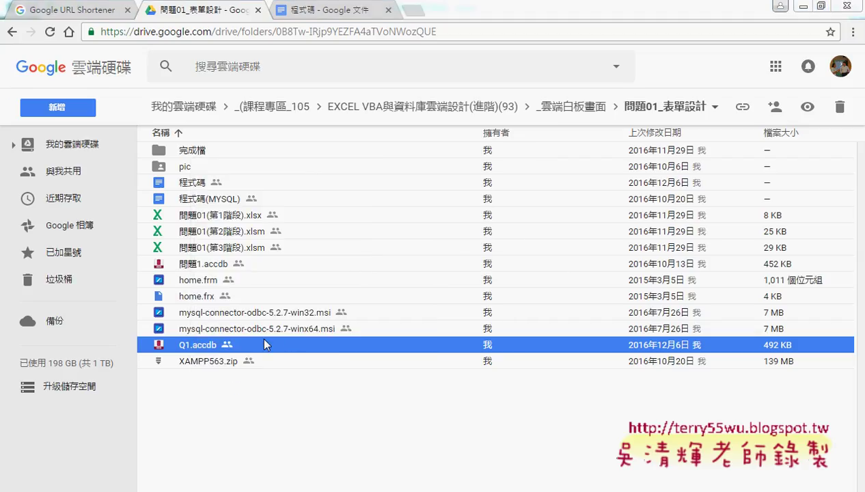
Step: Preview Q1.accdb and launch the MDB, ACCDB Viewer and Reader app from it
double_click(250, 345)
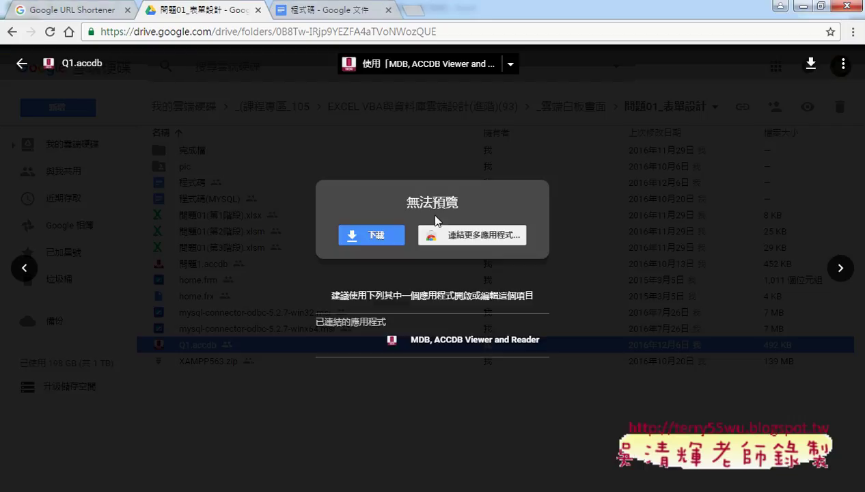
left_click(422, 67)
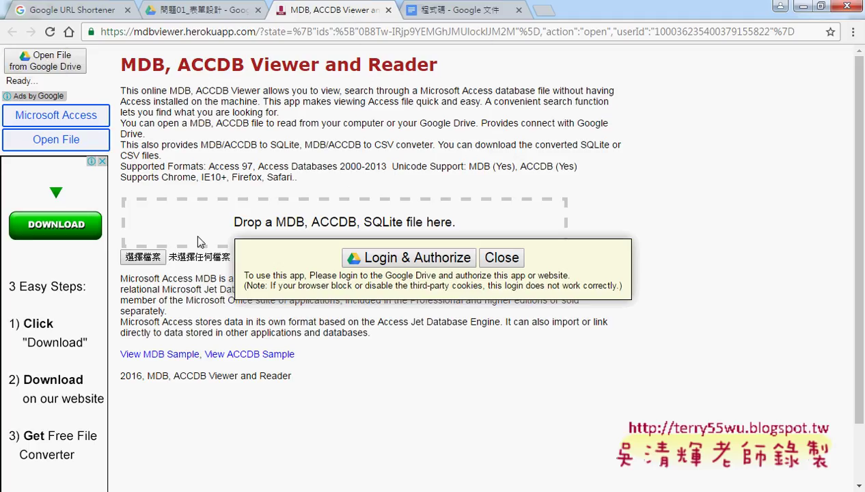
left_click(217, 12)
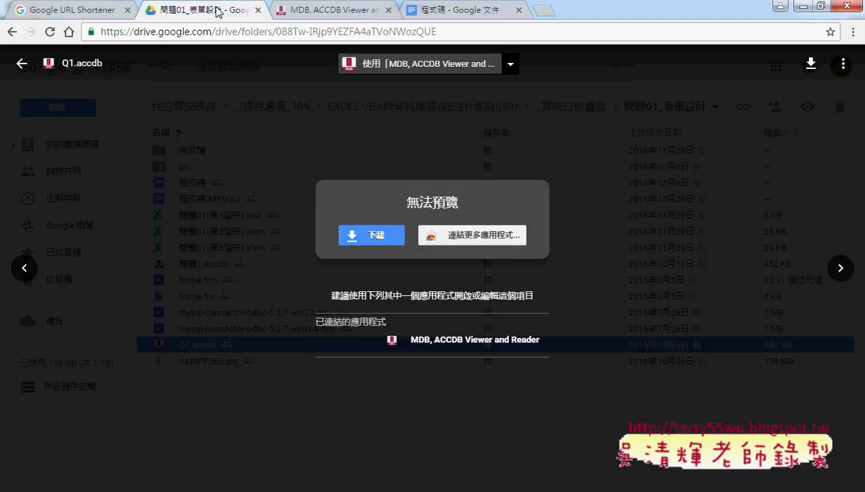
left_click(316, 14)
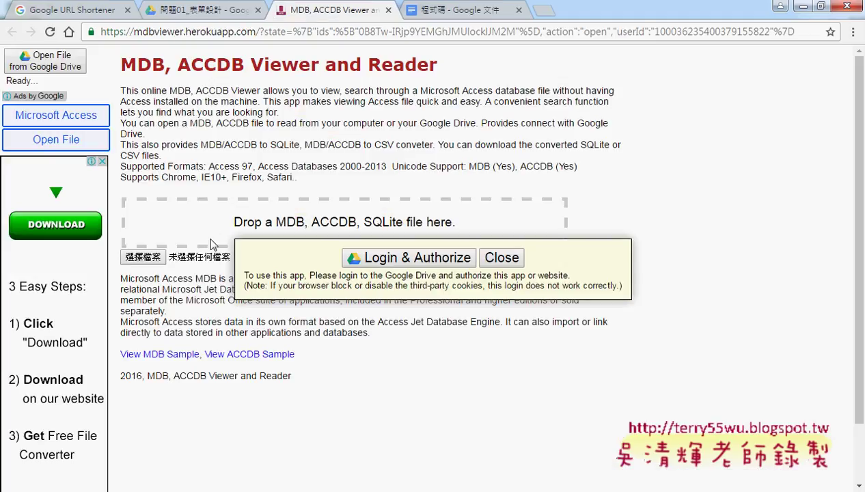
Step: Load 問題1 from the Desktop into the viewer and show its No_Name table's four rows
left_click(141, 257)
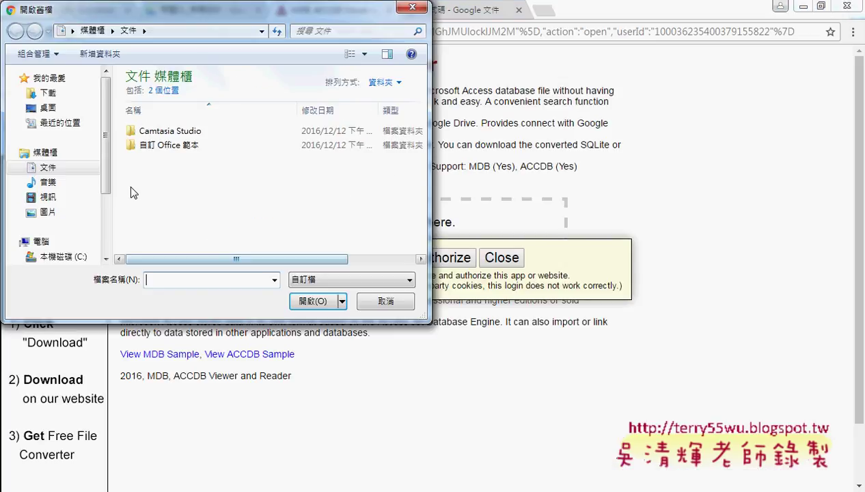
left_click(49, 108)
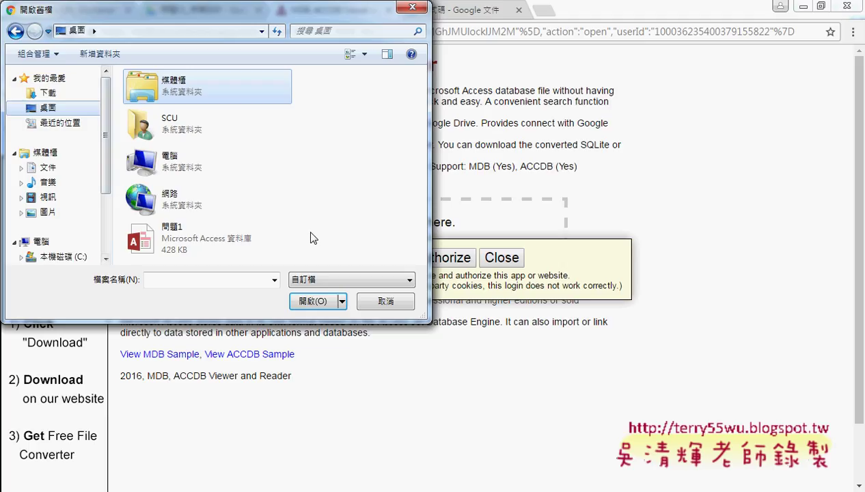
double_click(197, 237)
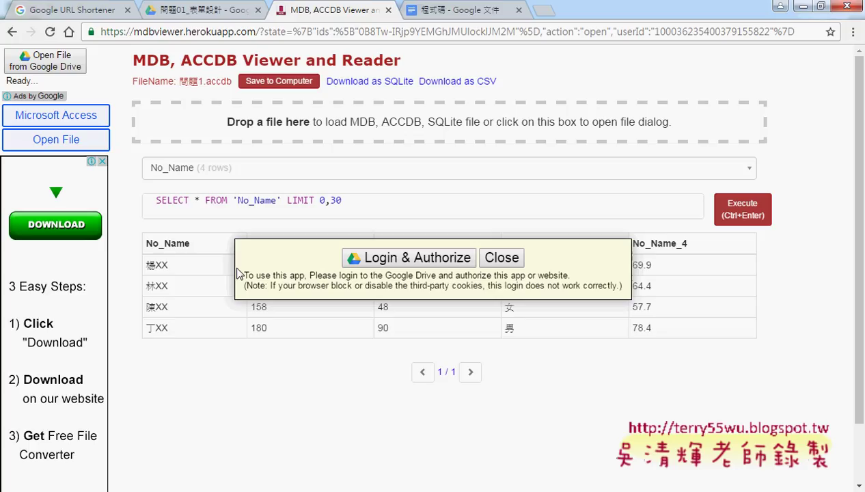
left_click(501, 257)
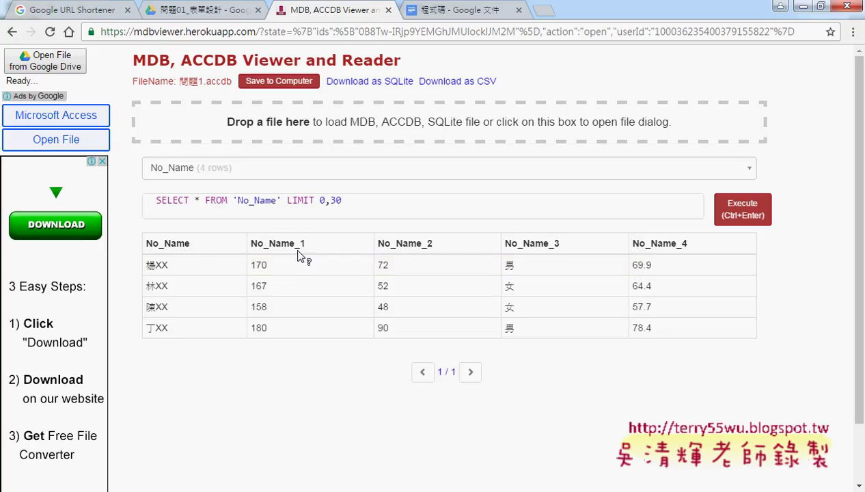
left_click(150, 170)
left_click(149, 172)
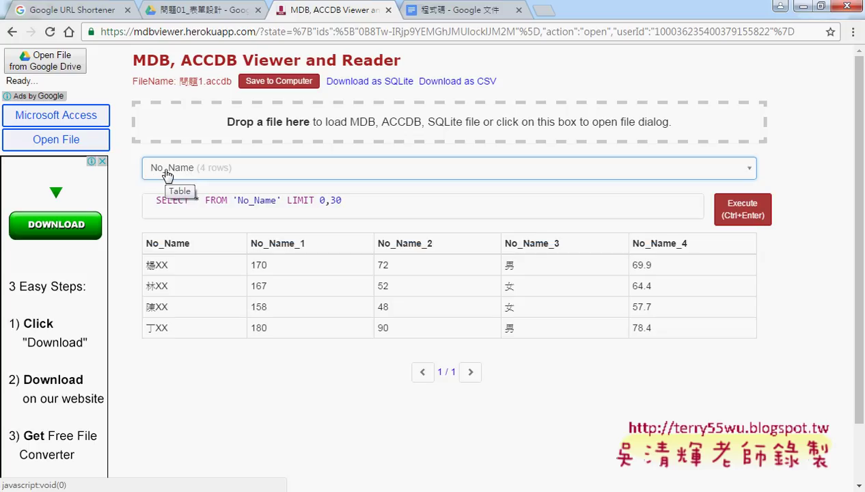
double_click(170, 244)
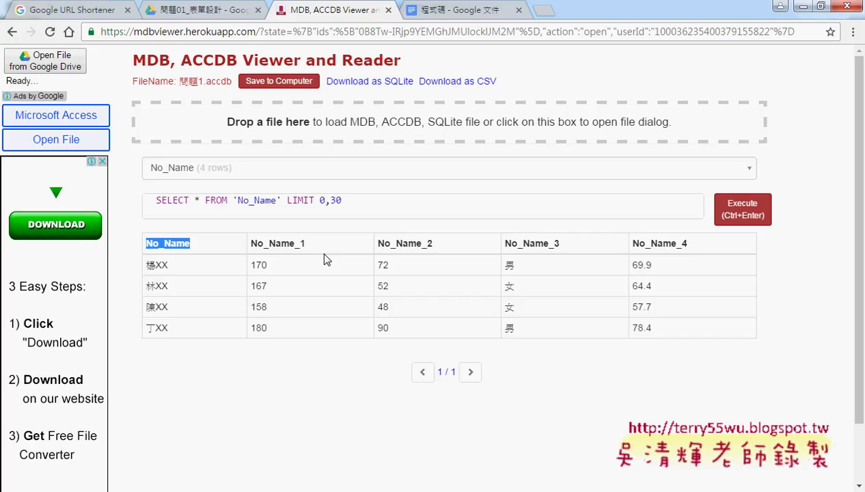
Step: Close the preview and download Q1.accdb from the Google Drive folder
left_click(195, 10)
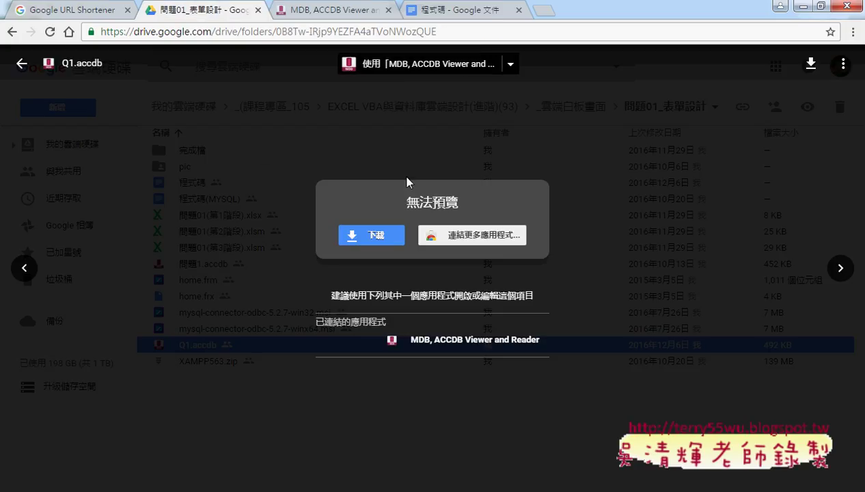
left_click(20, 63)
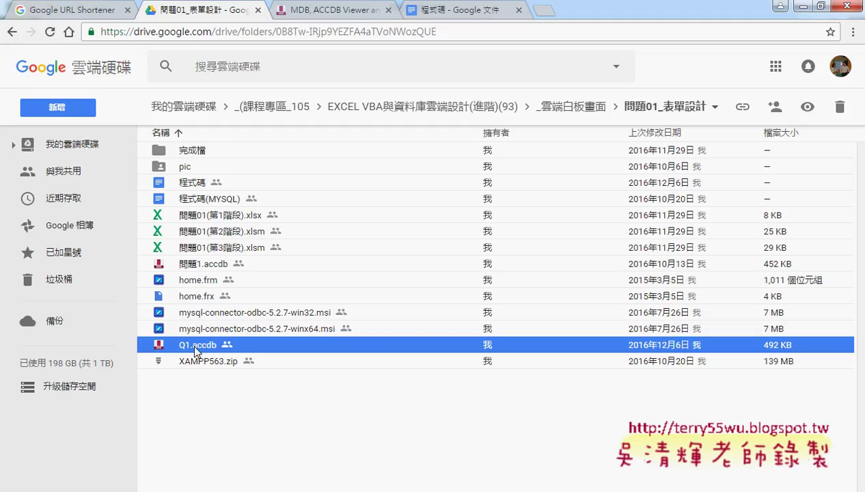
right_click(196, 350)
left_click(254, 437)
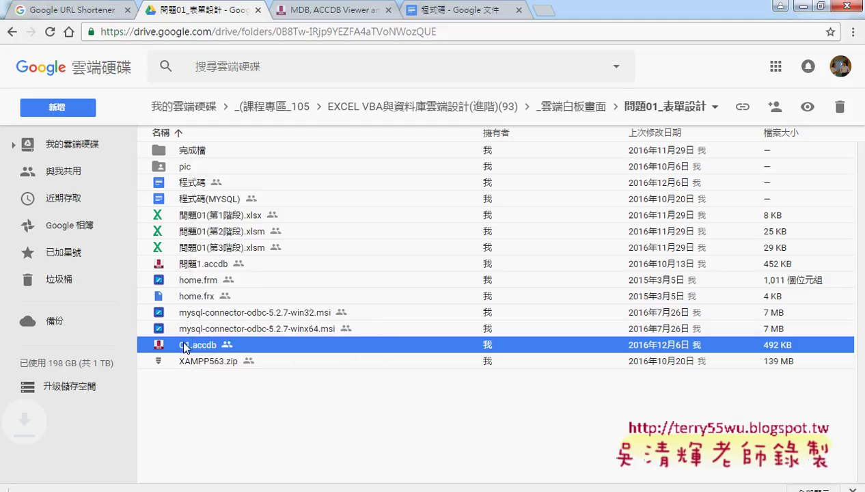
Step: Show the downloaded Q1.accdb in the Downloads folder, then return to the MDB viewer
left_click(139, 475)
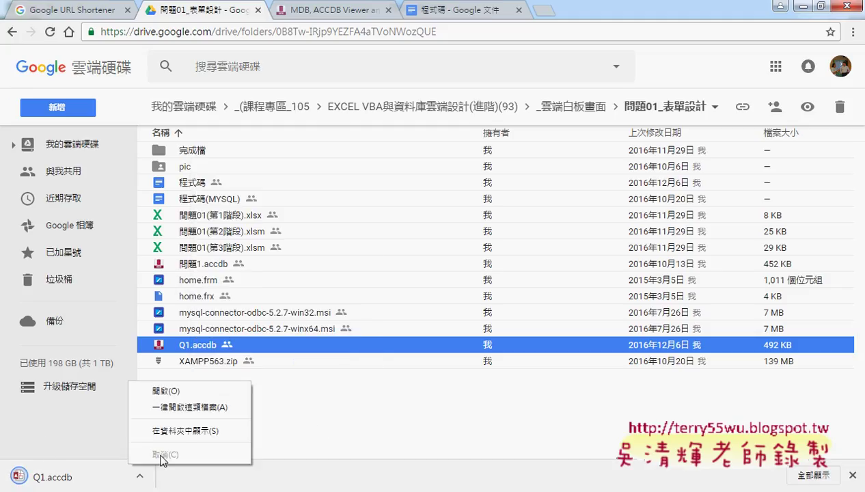
left_click(184, 430)
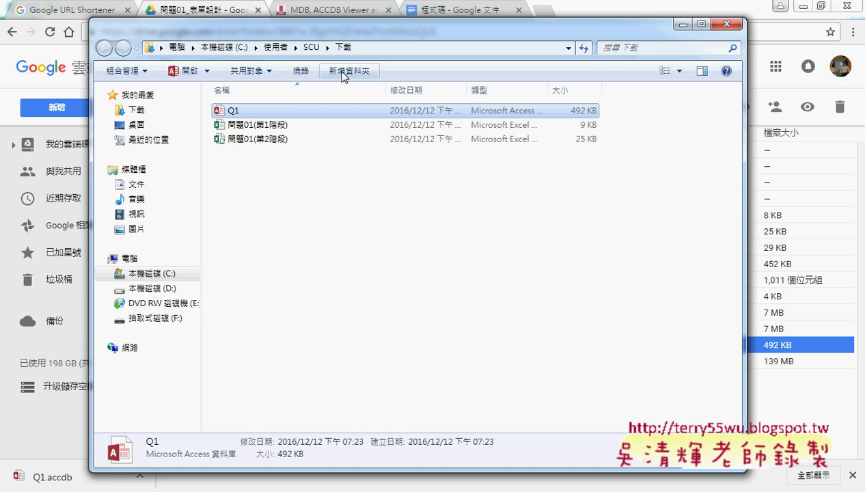
left_click(681, 24)
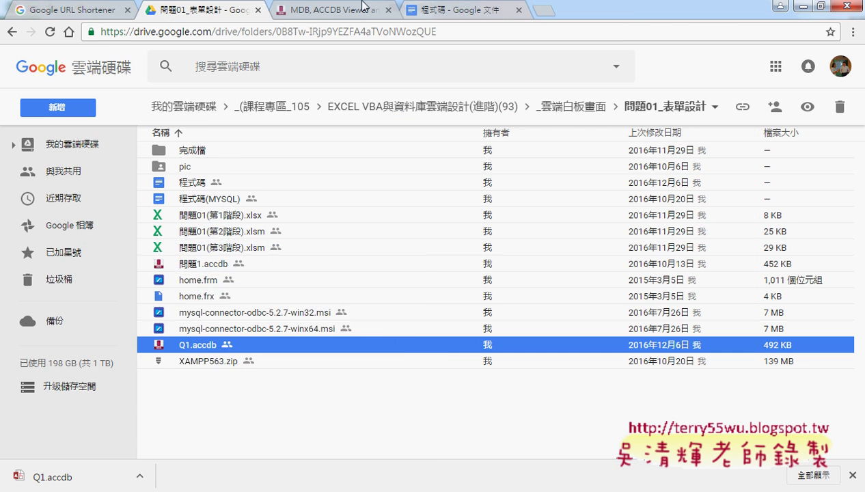
left_click(335, 13)
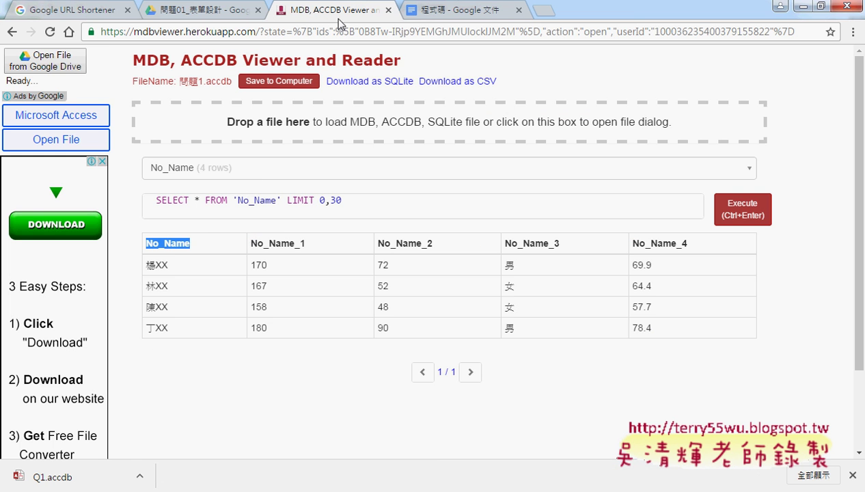
Step: Load Q1 from the 下載 folder so the viewer lists the Q1 table's 13 rows
left_click(216, 129)
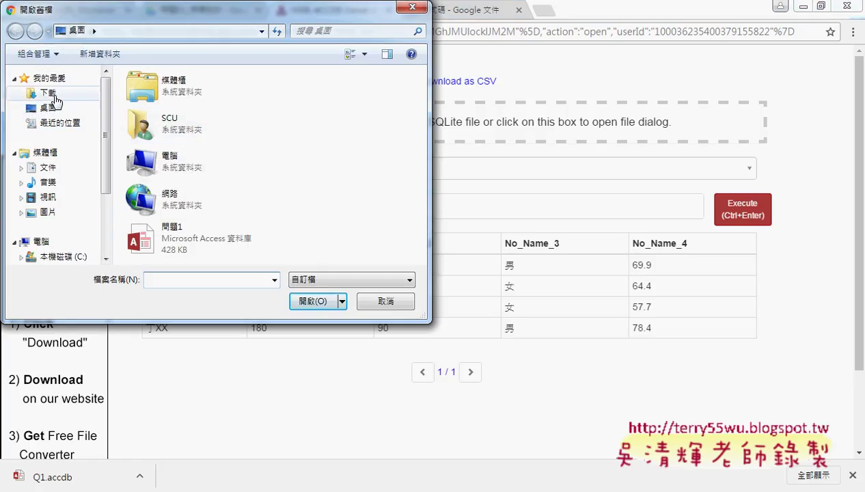
left_click(49, 93)
left_click(142, 96)
double_click(143, 95)
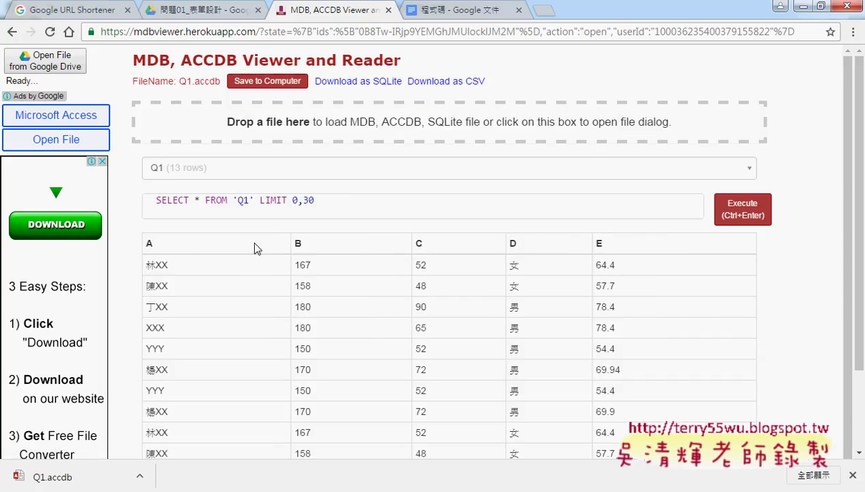
scroll(446, 250, "down", 2)
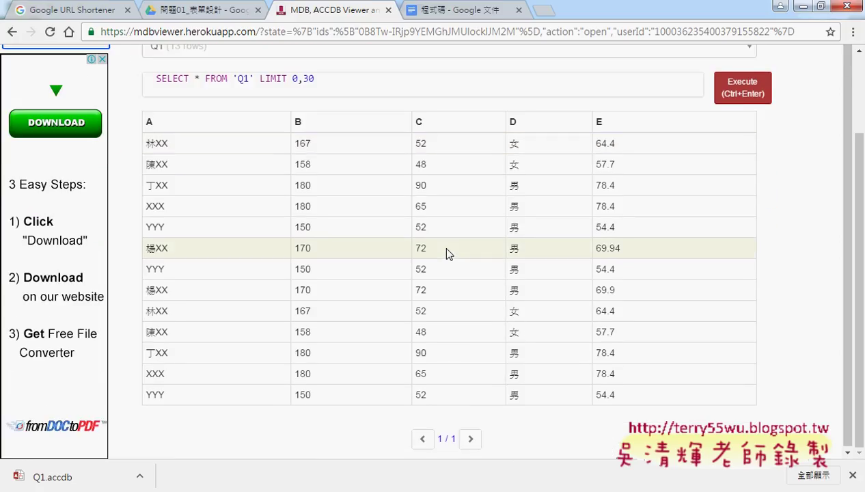
scroll(446, 250, "up", 1)
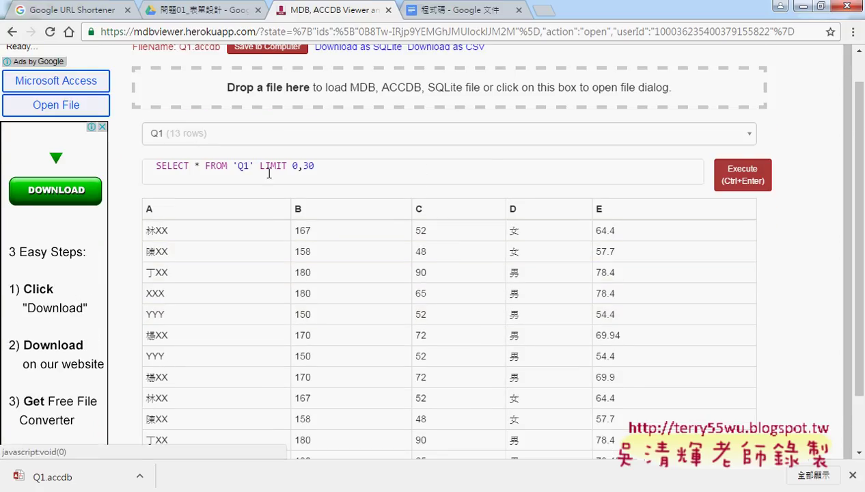
Step: Remove the LIMIT 0,30 clause from the viewer's SQL query
left_click(689, 166)
left_click(256, 166, "shift")
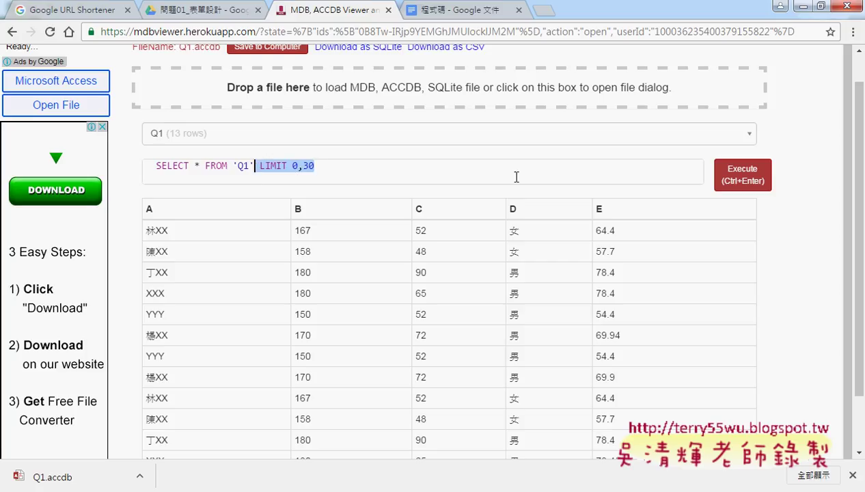
key("Delete")
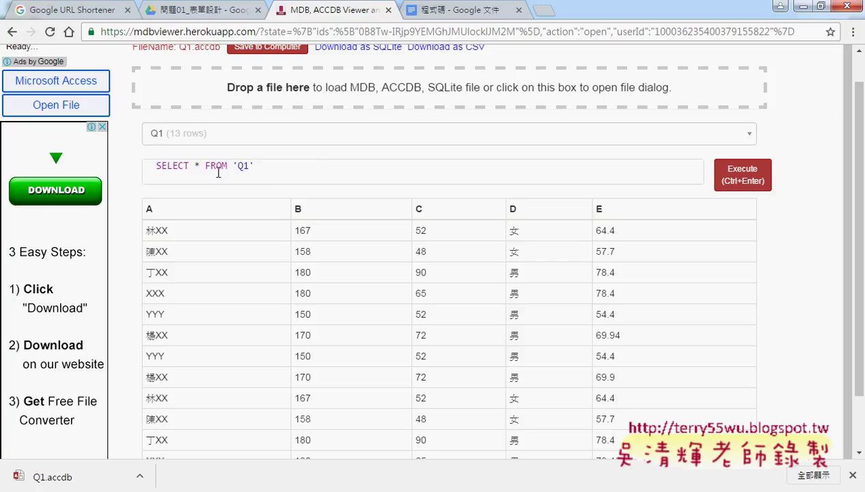
Step: Add where D ='女' to the query and run it, returning 4 rows
left_click(734, 185)
type("w")
type("here")
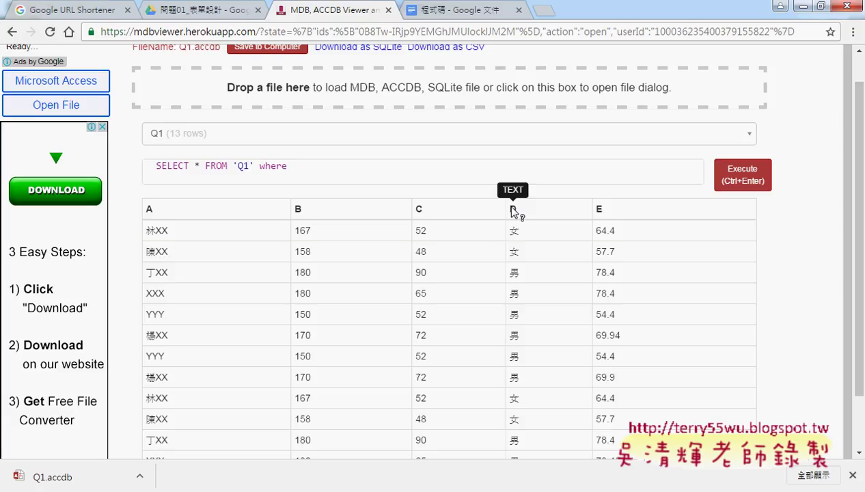
type(" D ")
type("li")
key("BackSpace")
key("BackSpace")
type("=")
type("'")
type("'")
left_click(313, 166)
type("sm")
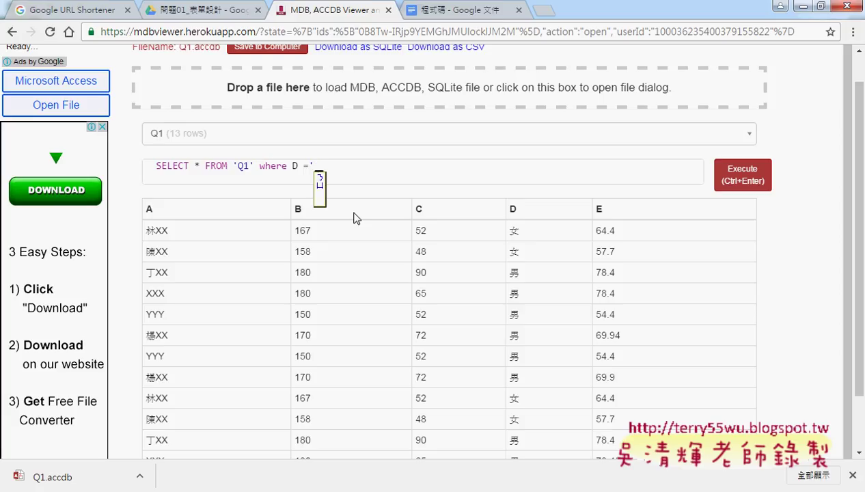
type("3")
type("'")
left_click(743, 176)
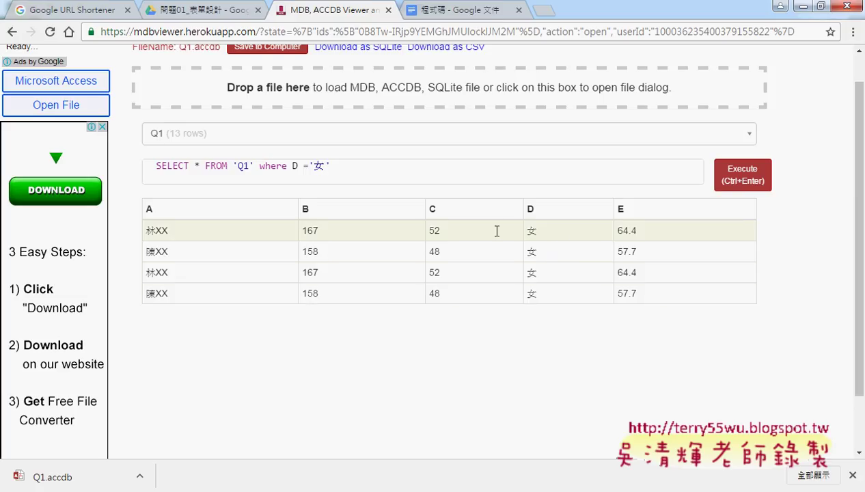
left_click_drag(332, 166, 259, 166)
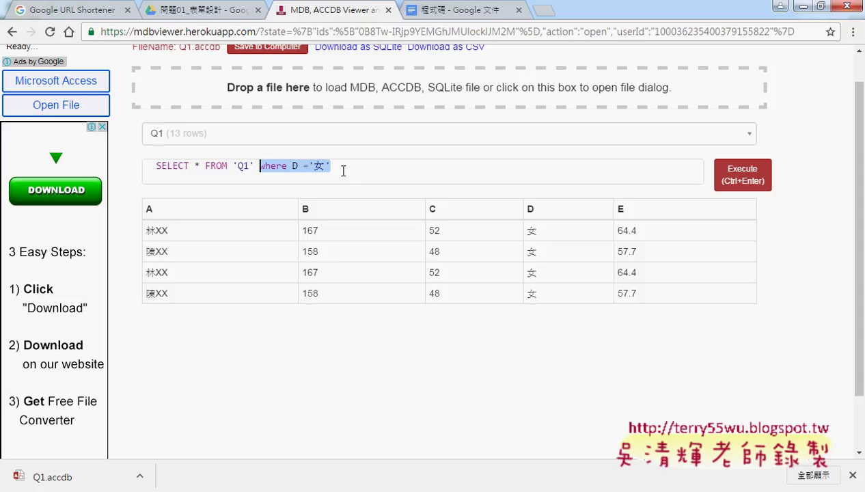
left_click(221, 17)
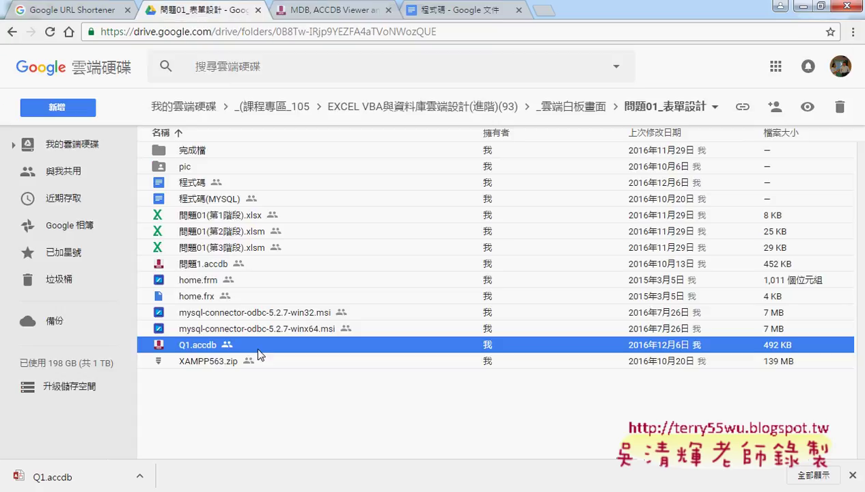
Step: Open 問題1.accdb from the desktop in Access and enable its content
left_click(806, 8)
left_click(807, 9)
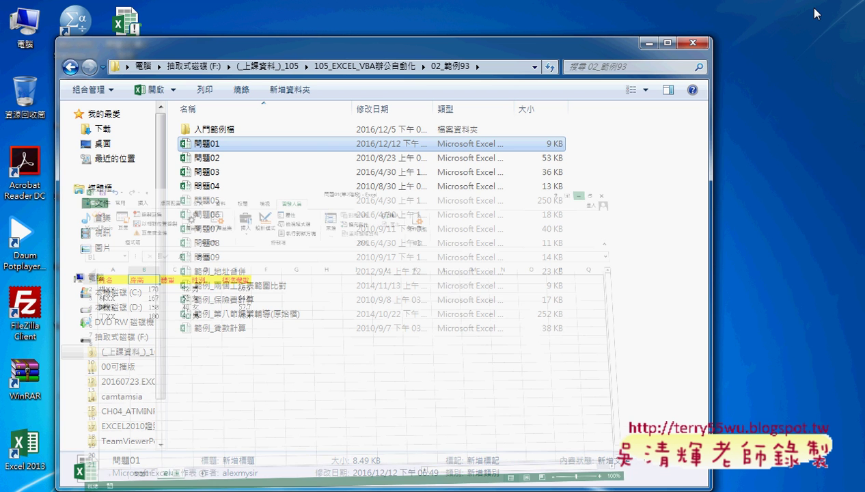
left_click(649, 42)
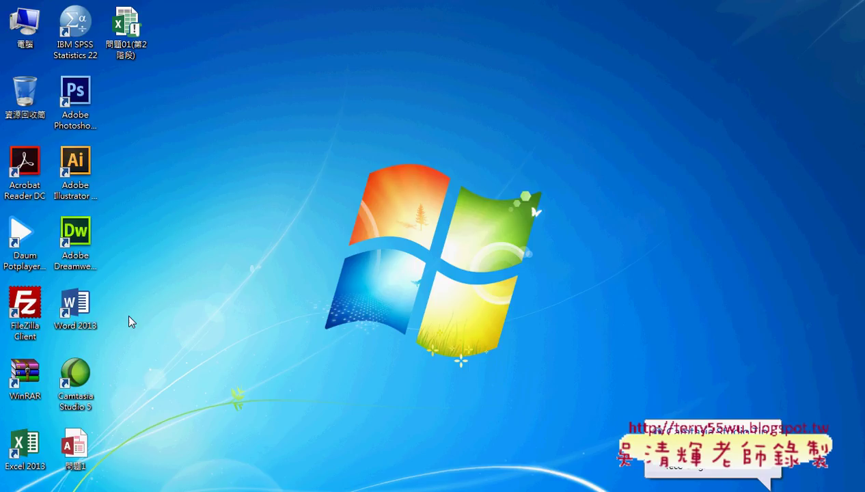
double_click(81, 450)
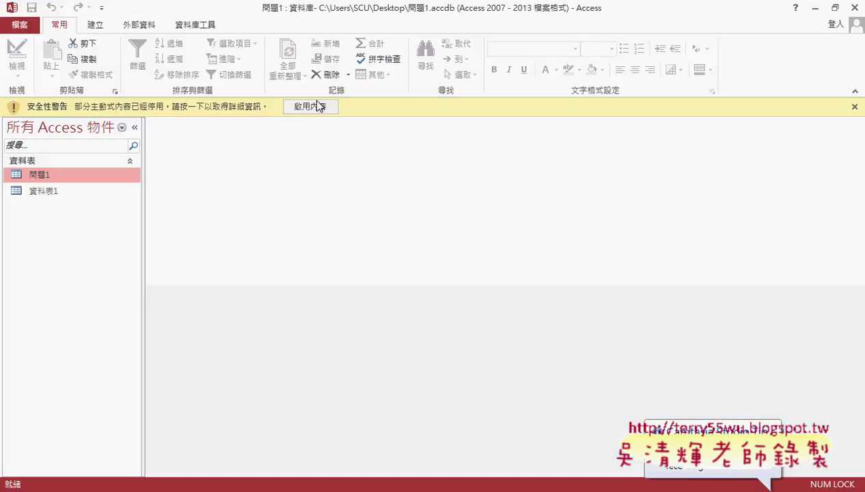
left_click(316, 105)
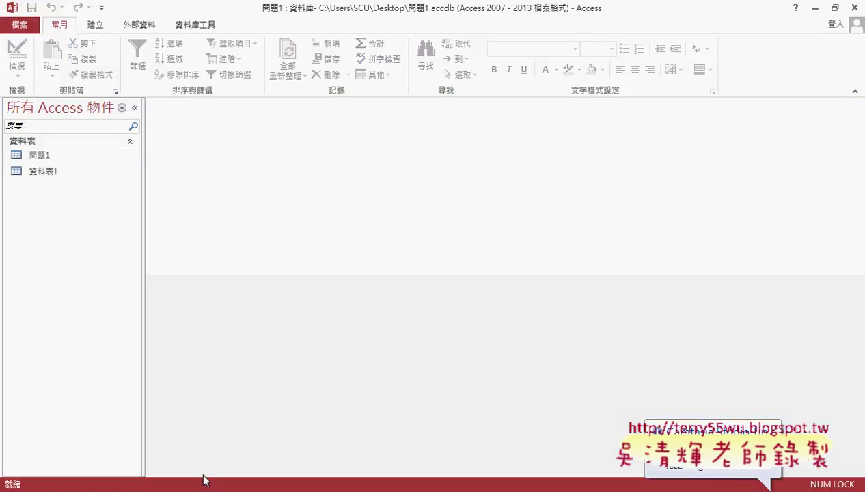
key("alt+Tab")
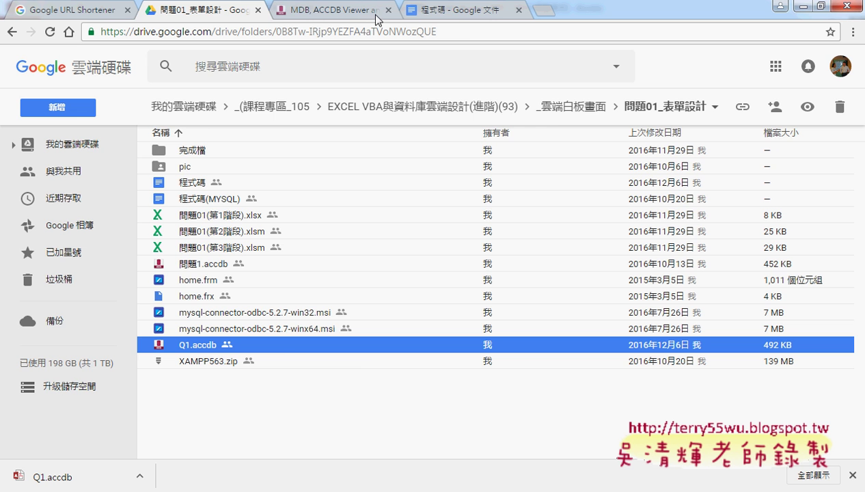
Step: Scroll the 程式碼 notes to the SQL query examples and the B3_Click form-entry code
left_click(441, 11)
scroll(579, 245, "down", 2)
scroll(580, 244, "down", 2)
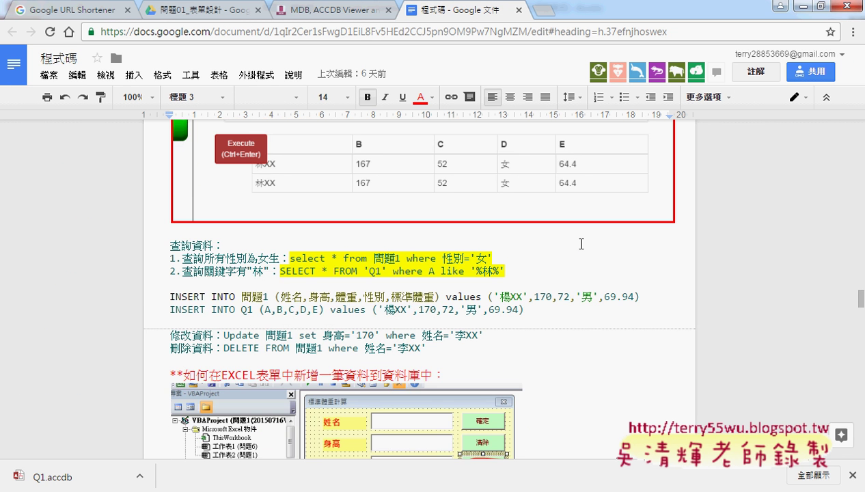
scroll(581, 244, "down", 3)
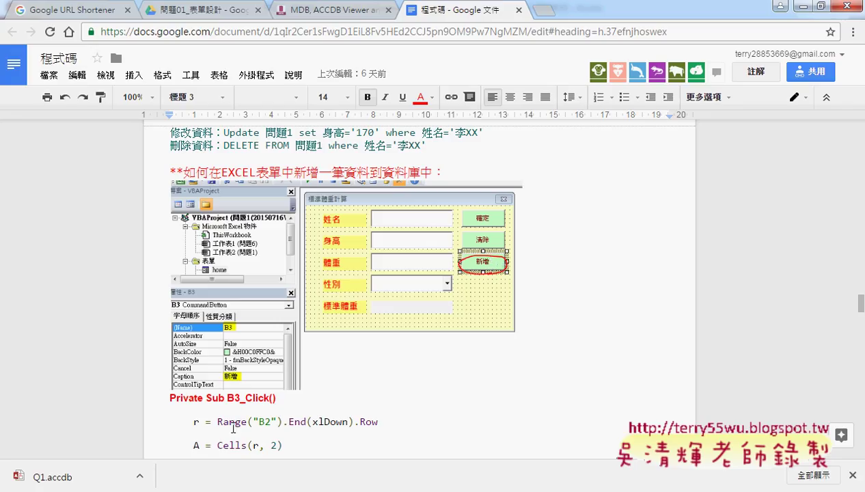
key("alt+Tab")
Step: Copy the 丁XX record B6:F6 from the 問題01 sheet
left_click_drag(52, 213, 249, 213)
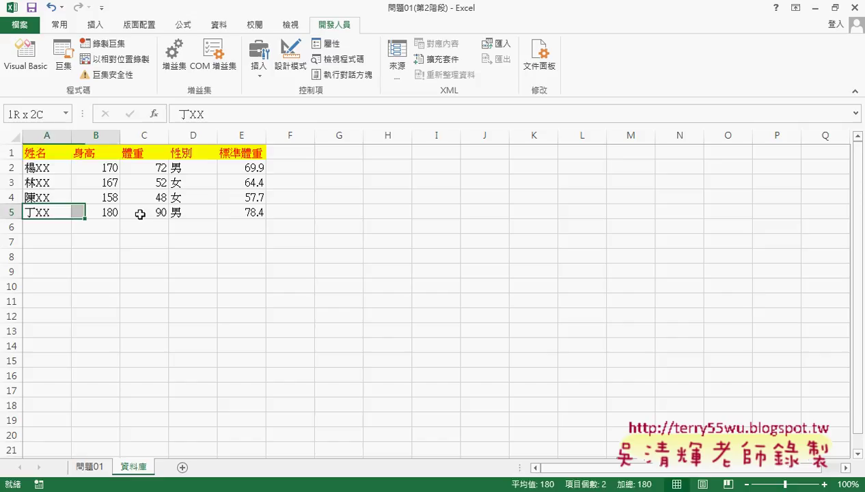
left_click(90, 470)
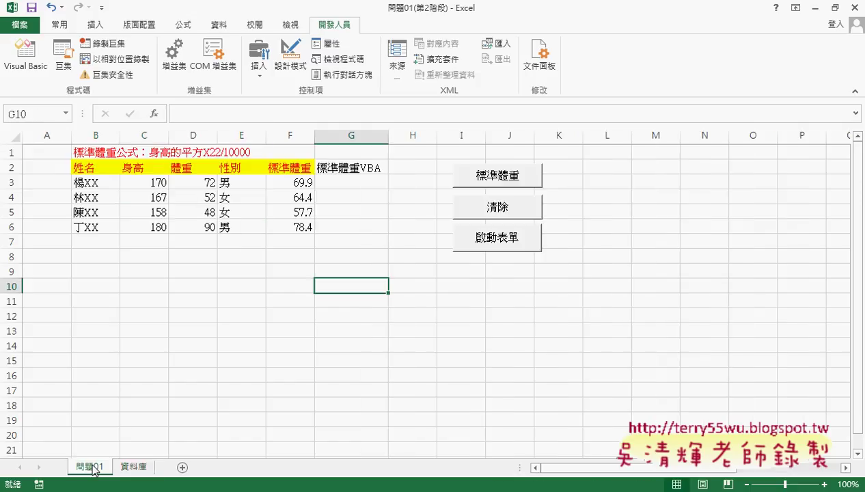
left_click_drag(85, 226, 302, 226)
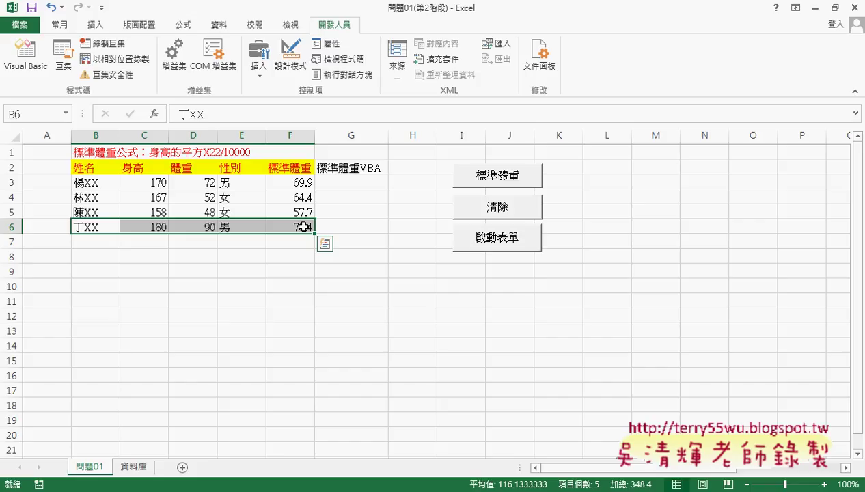
key("ctrl+c")
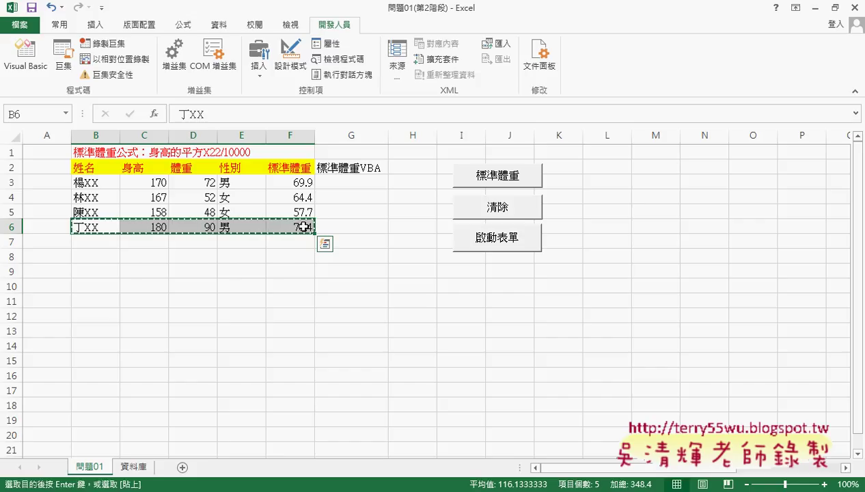
key("alt+Tab")
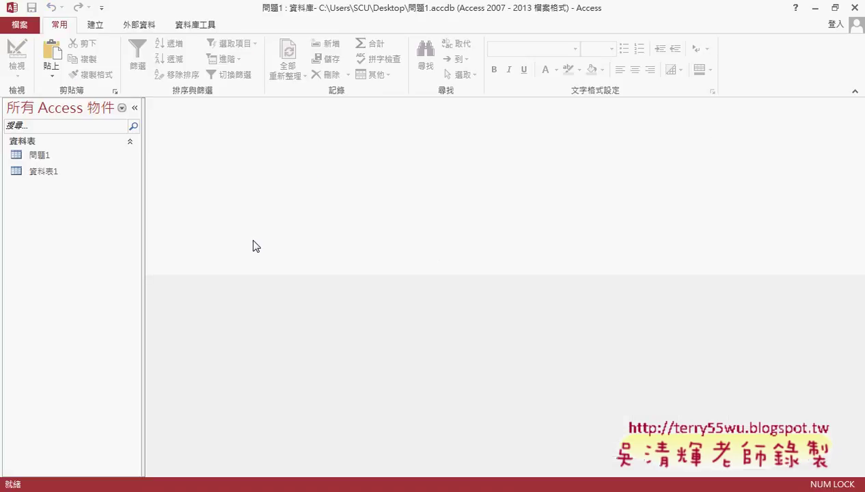
Step: Paste 丁XX (180, 90, 男, 78.4) as a new fifth record in the 問題1 table
double_click(61, 154)
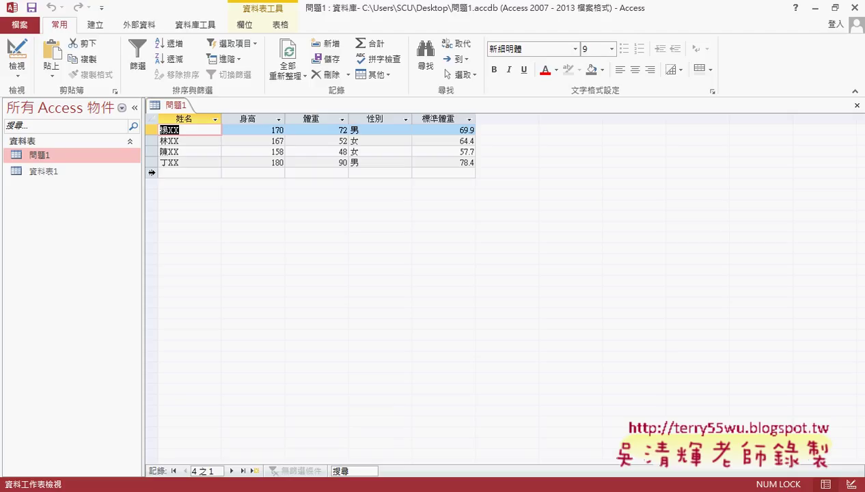
left_click(153, 174)
key("ctrl+v")
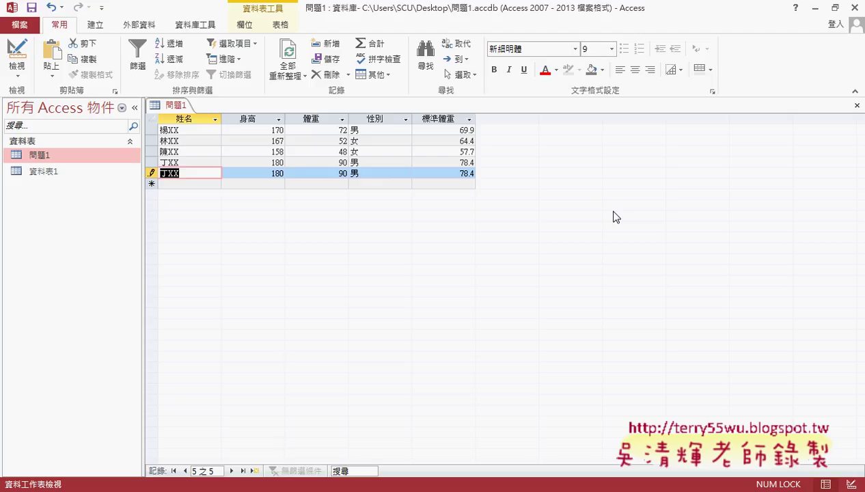
left_click(94, 27)
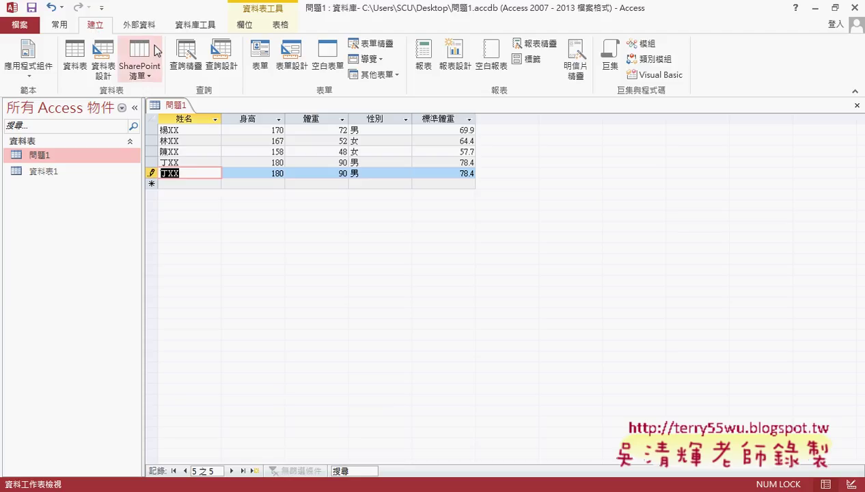
Step: Create a blank query design with no tables added and switch it to SQL view
left_click(226, 69)
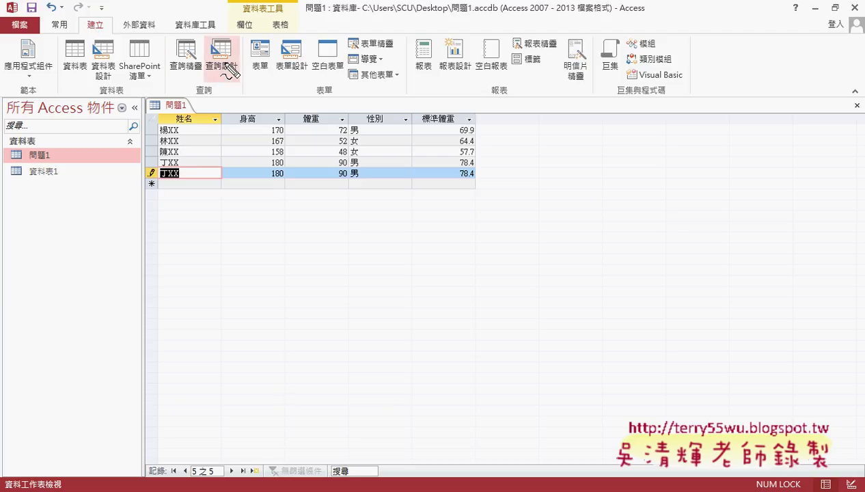
left_click_drag(109, 19, 102, 17)
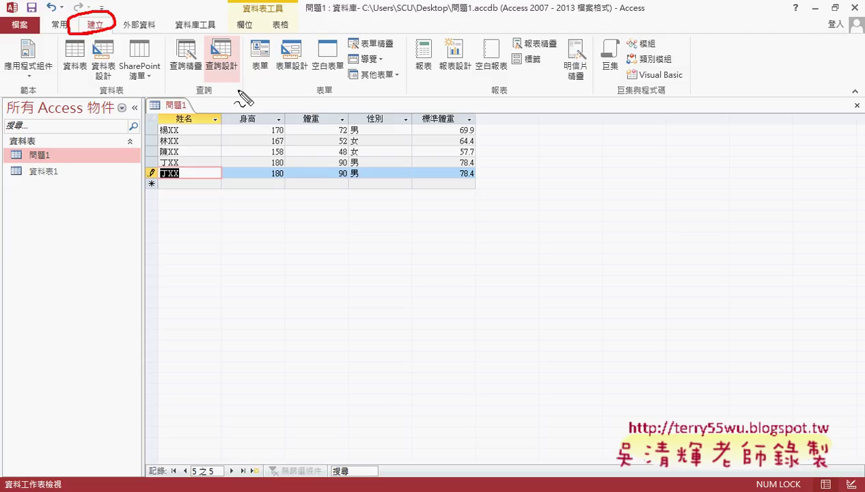
left_click_drag(222, 96, 247, 94)
mouse_move(125, 47)
left_mouse_down()
mouse_move(200, 66)
mouse_move(184, 75)
left_mouse_up()
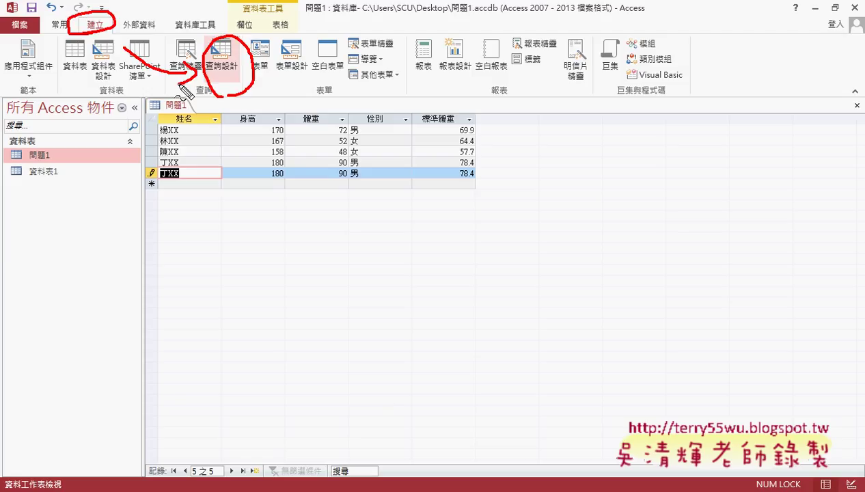
key("Escape")
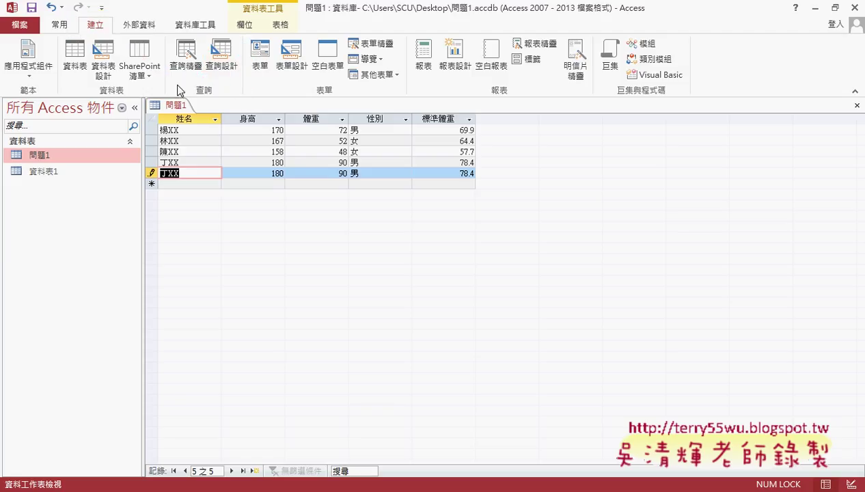
left_click(217, 71)
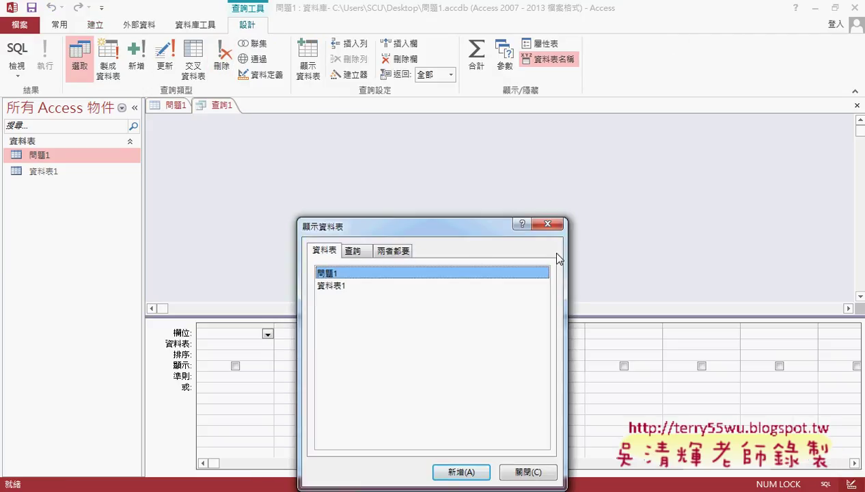
left_click_drag(444, 225, 342, 120)
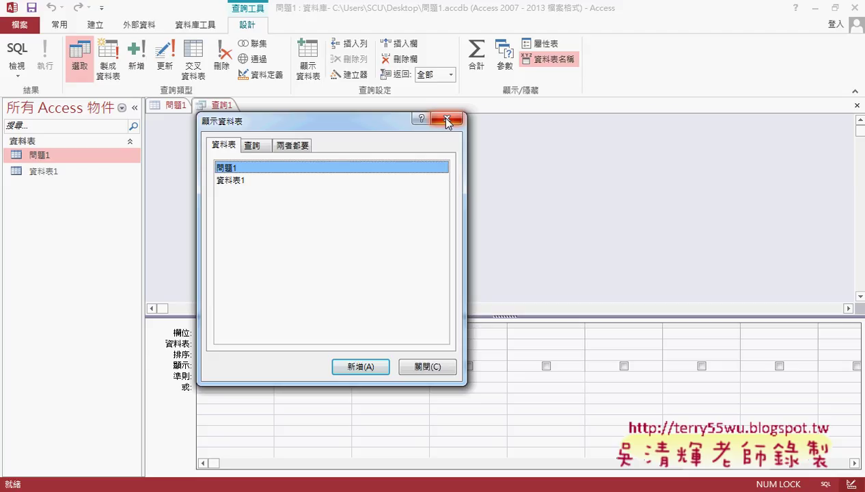
left_click(447, 120)
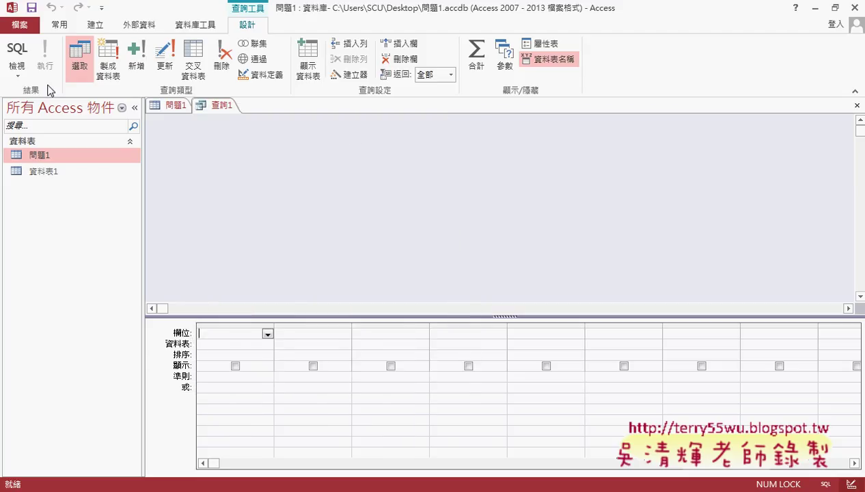
left_click(17, 49)
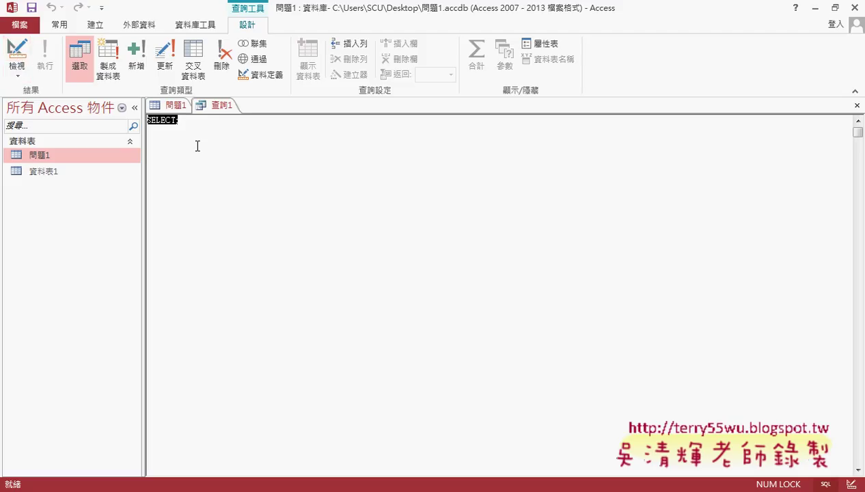
Step: Restore and move the Access window, then replace SELECT; with 'Insert into () values ()'
double_click(412, 25)
left_click_drag(401, 107, 474, 71)
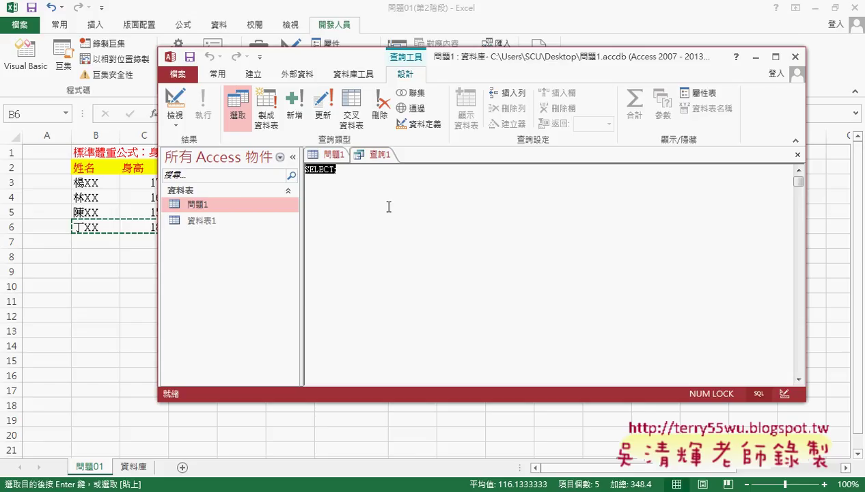
key("Delete")
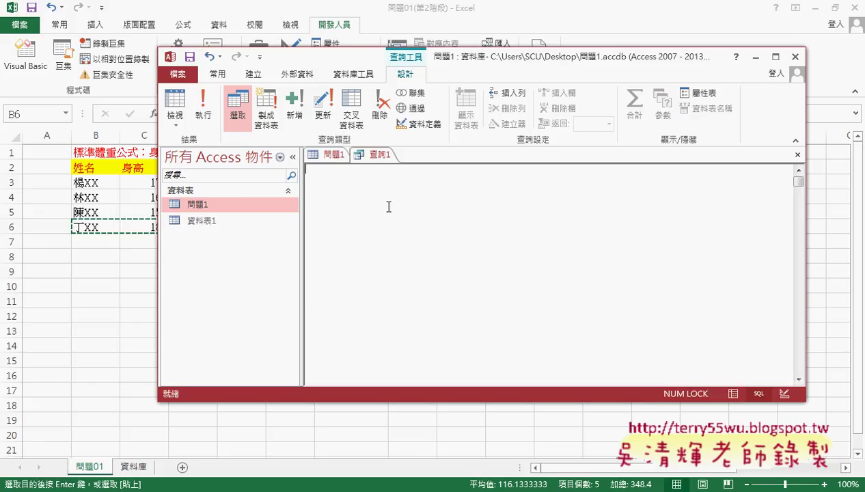
type("In")
type("sert ")
type("into ")
type("()")
type("v")
type("al")
type("ues ")
type("()")
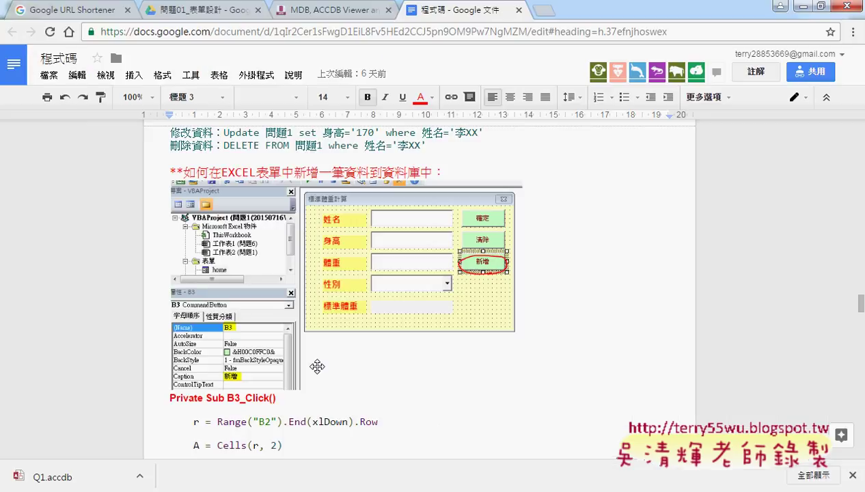
Step: Copy the INSERT INTO 問題1 statement from the notes and select the outline line in Access
scroll(317, 366, "up", 2)
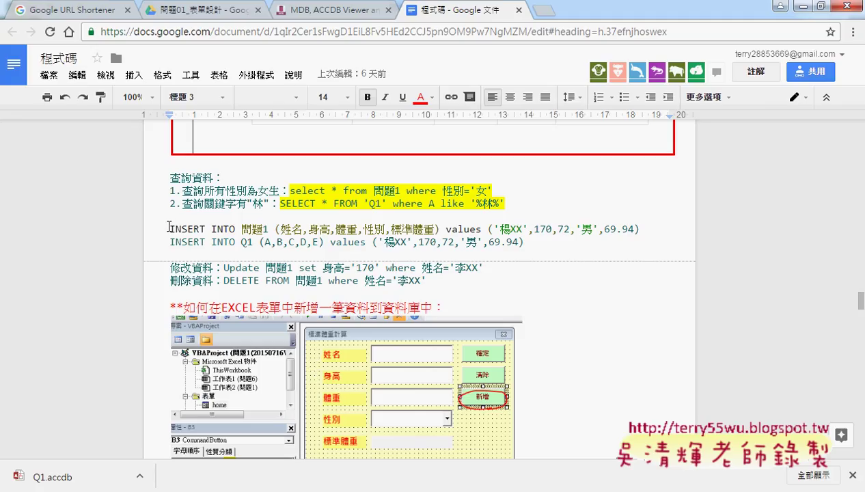
left_click_drag(168, 229, 270, 228)
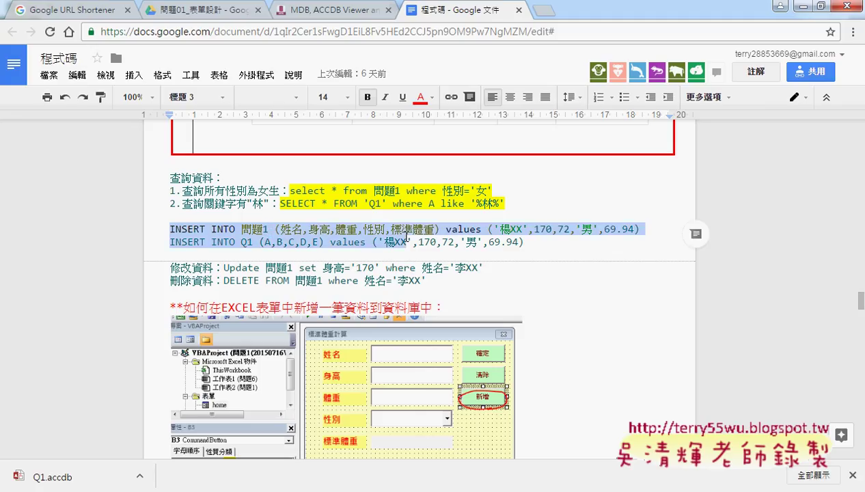
left_click_drag(270, 229, 644, 228)
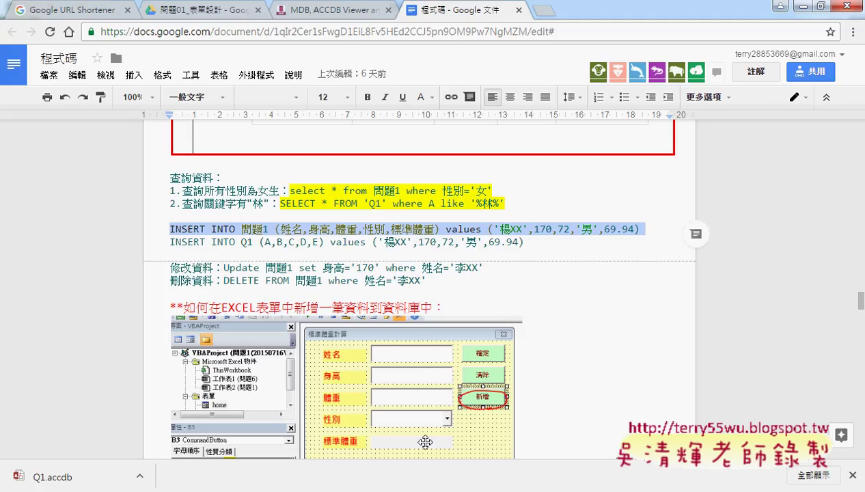
key("alt+Tab")
left_click_drag(401, 171, 291, 170)
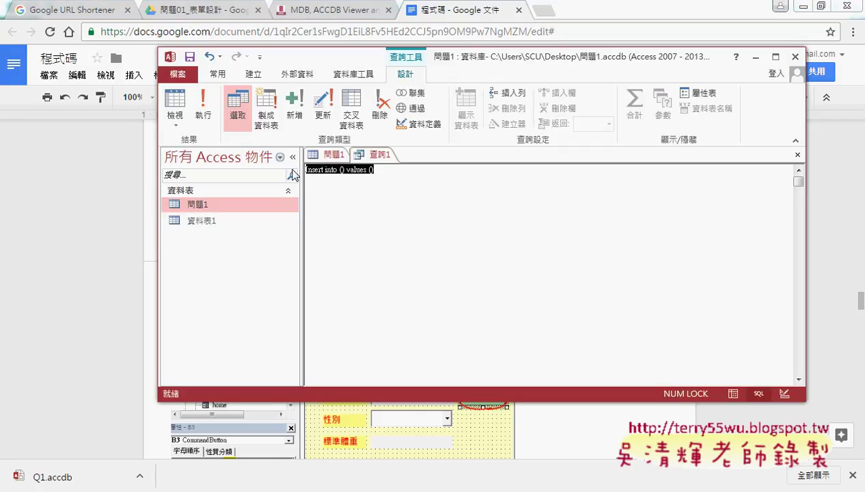
Step: Paste the INSERT INTO 問題1 statement and review its columns 姓名, 身高, 體重, 性別, 標準體重 and values
key("ctrl+v")
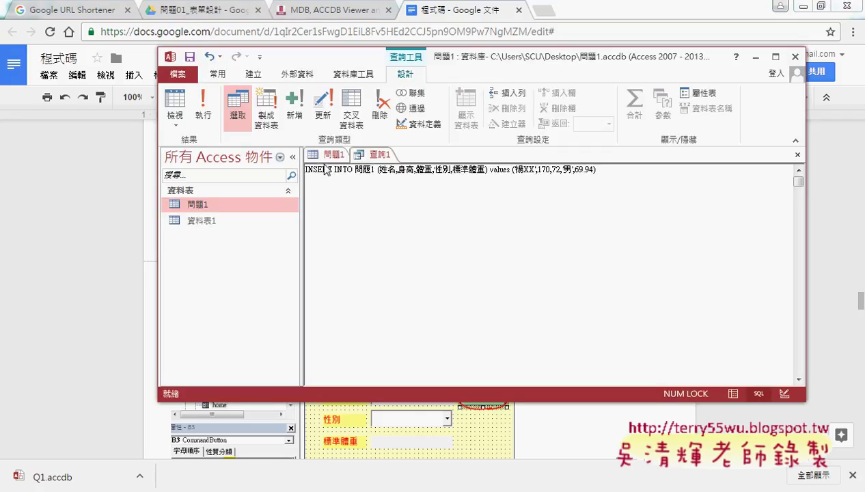
left_click_drag(375, 170, 357, 171)
left_click_drag(377, 169, 486, 172)
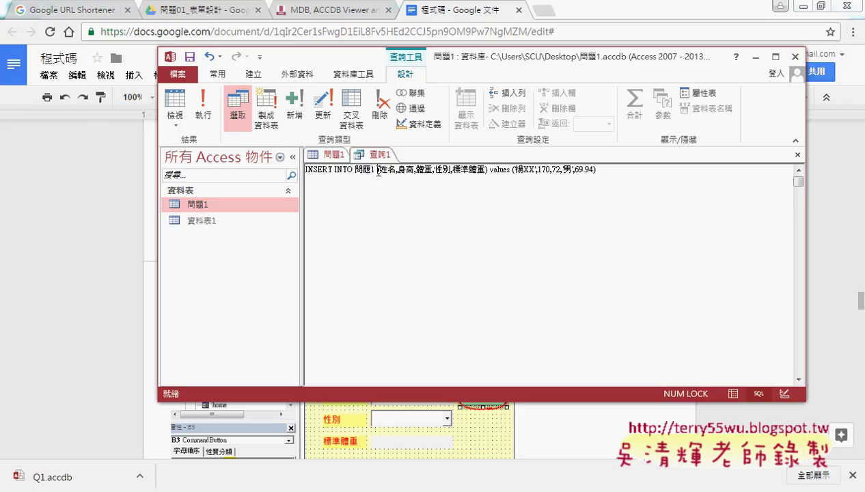
left_click(491, 169)
key("Right")
key("Right")
key("Right")
key("Right")
key("Right")
key("Right")
key("Right")
key("Right")
key("Right")
key("Right")
key("Right")
key("Right")
key("Right")
left_click(621, 176)
left_click(606, 169)
Step: Run the INSERT INTO 問題1 query
left_click(210, 123)
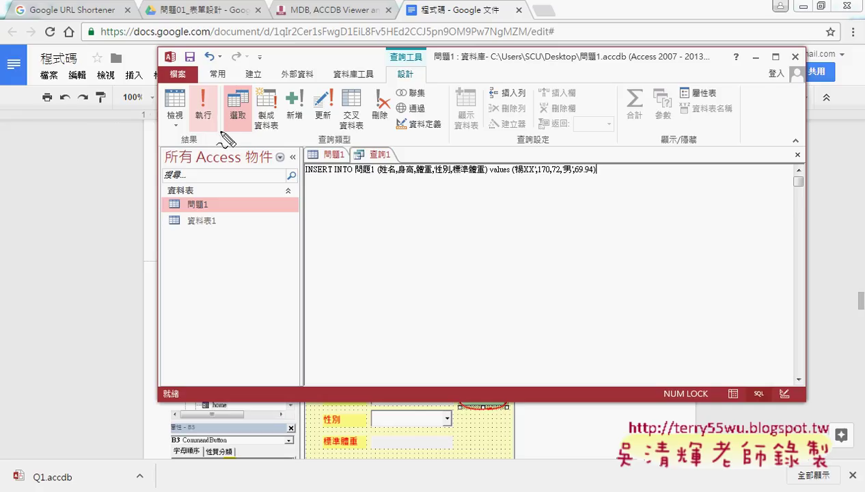
left_click_drag(208, 122, 203, 140)
left_click_drag(311, 176, 596, 179)
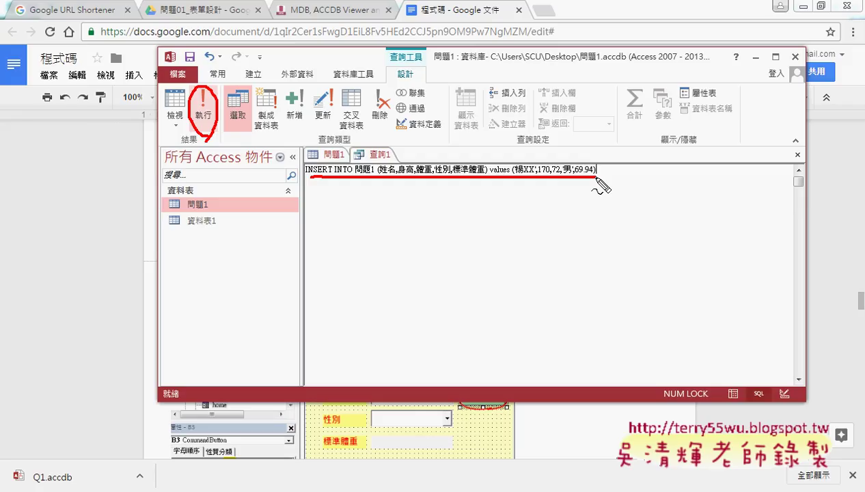
key("Escape")
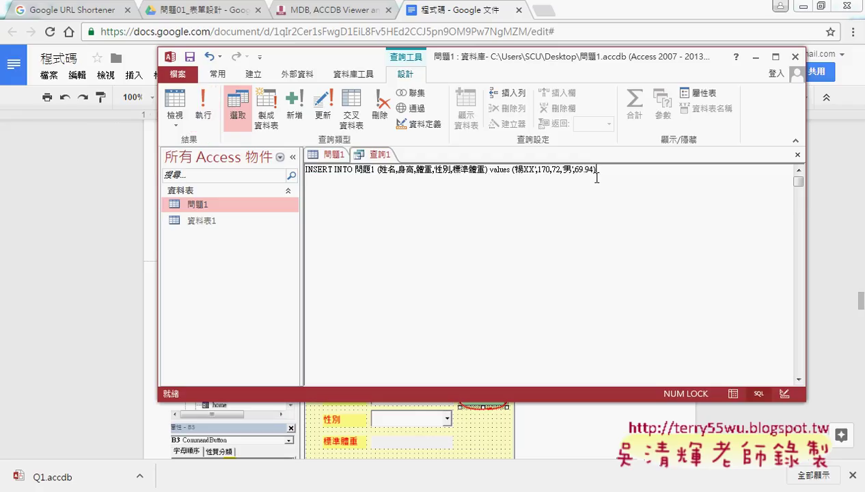
Step: Change values to value and rerun, producing the INSERT INTO syntax error
left_click(507, 168)
key("Delete")
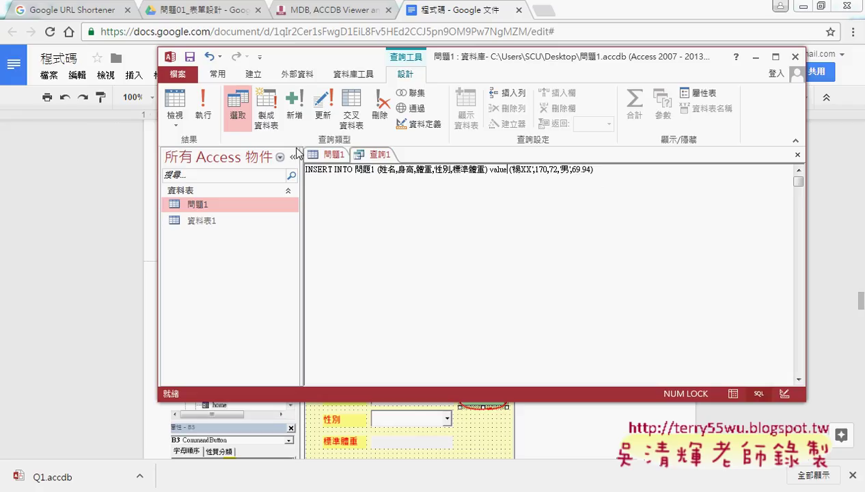
left_click(203, 109)
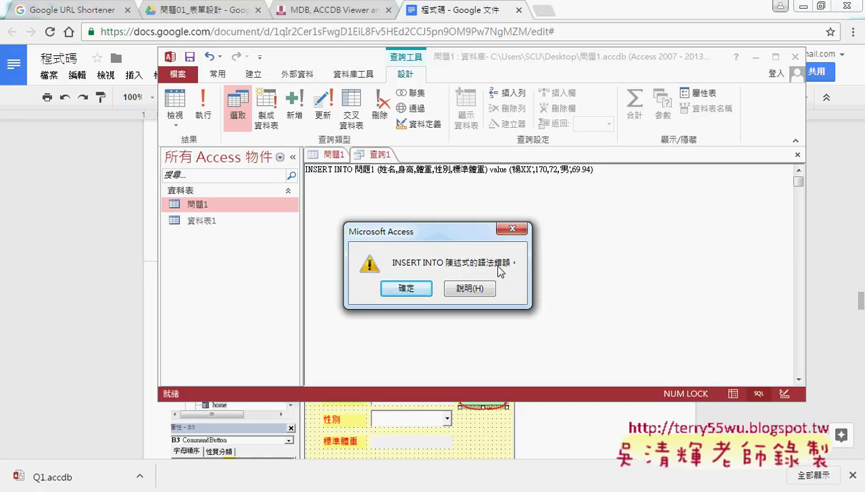
Step: Dismiss the syntax error, restore the keyword to values, and rerun the query
left_click(407, 288)
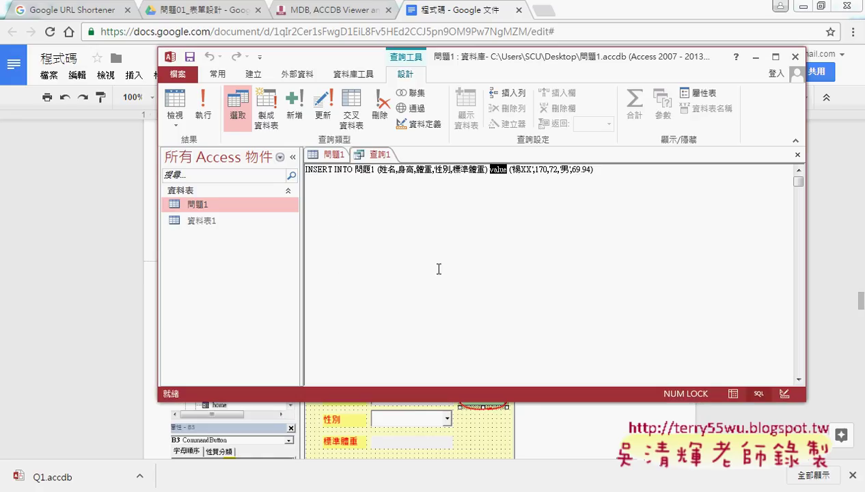
left_click(499, 174)
type("s")
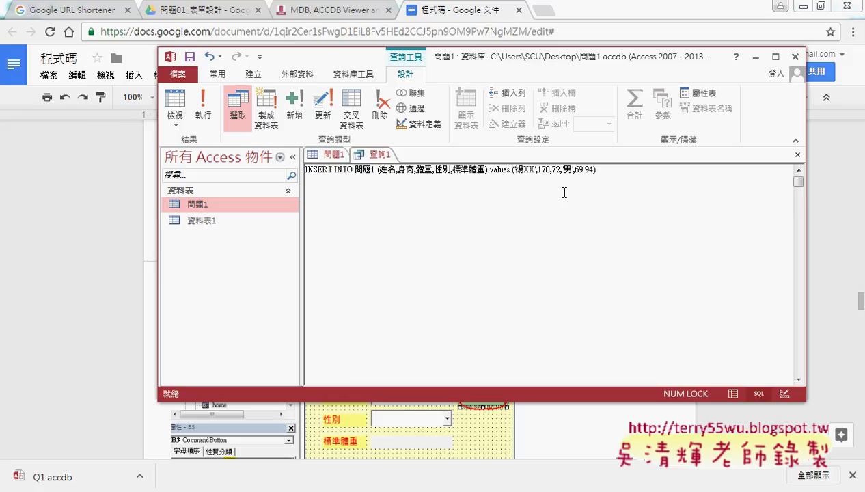
left_click(530, 169)
key("Left")
key("Left")
key("Left")
left_click(202, 106)
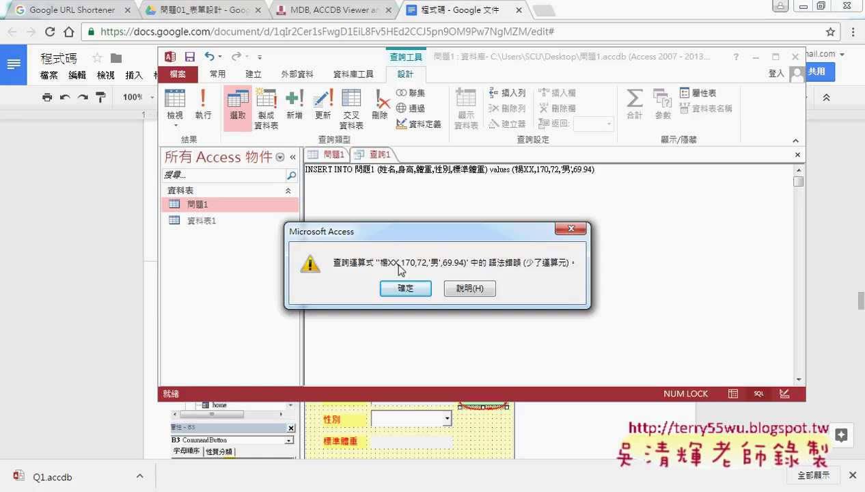
Step: Dismiss the missing-operator error, add the missing quote before 男, and rerun the insert
left_click(405, 287)
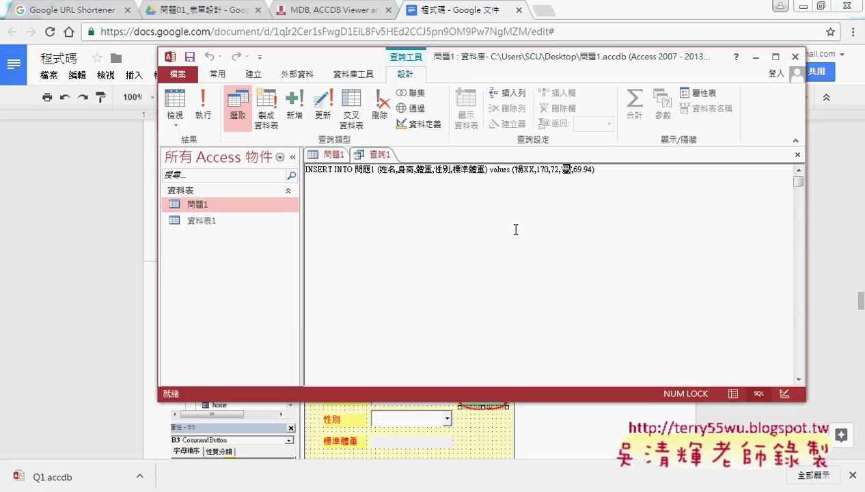
left_click(565, 170)
type("'")
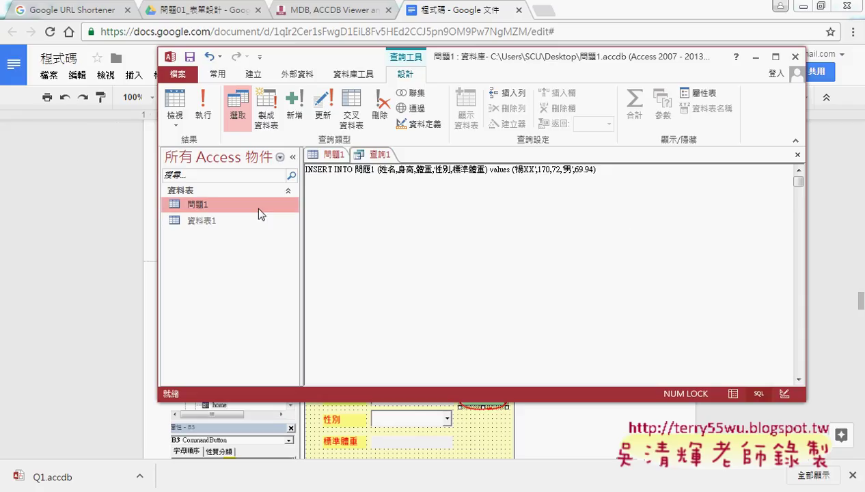
left_click(205, 113)
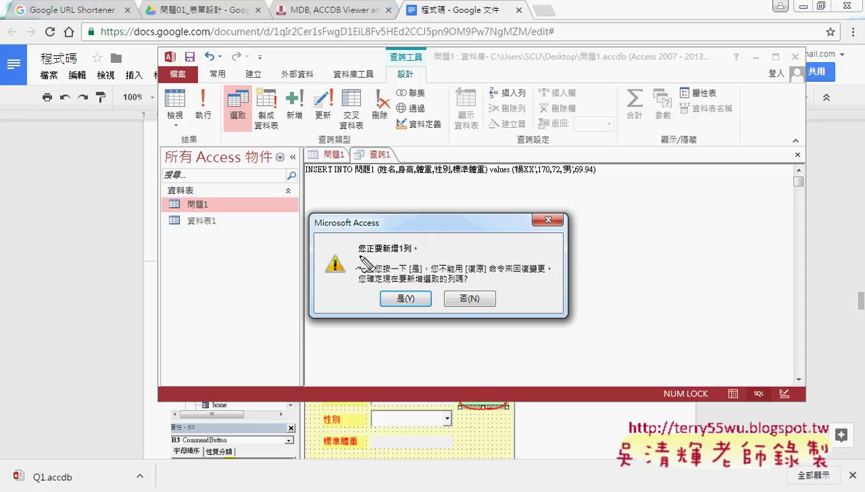
Step: Annotate the one-row append warning and statement, then confirm appending the new row
left_click_drag(358, 255, 416, 257)
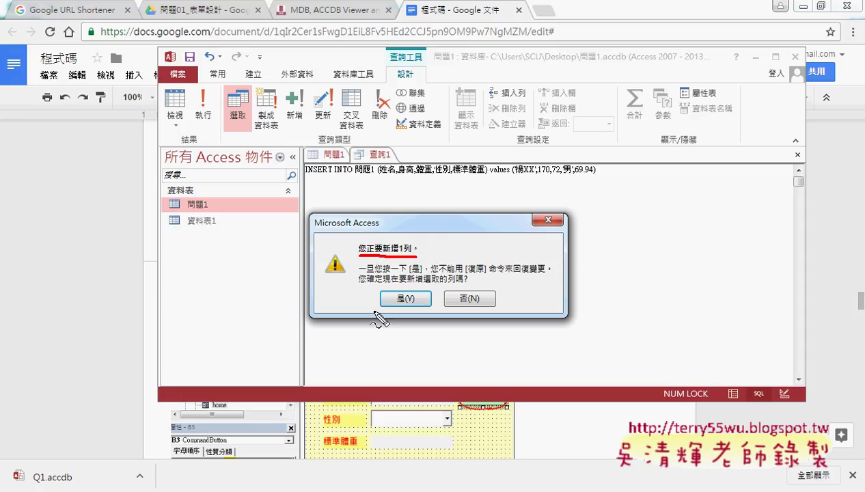
left_click_drag(482, 317, 461, 316)
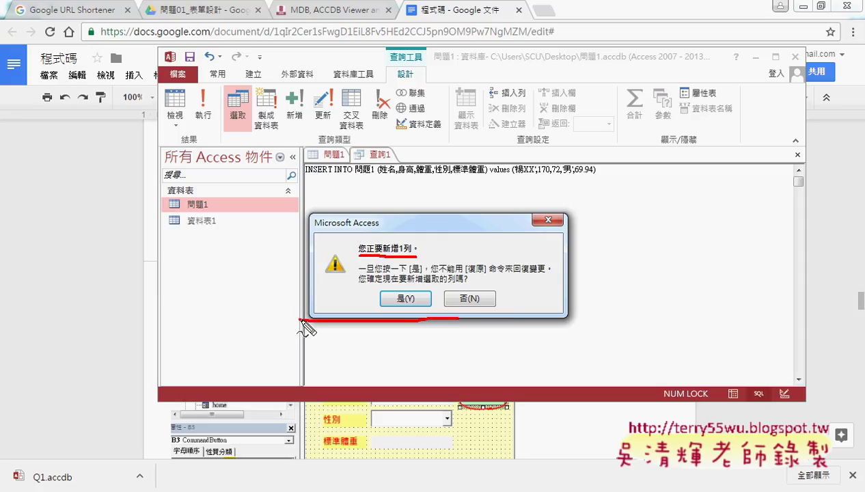
mouse_move(302, 156)
left_mouse_down()
mouse_move(300, 198)
mouse_move(586, 179)
left_mouse_up()
left_click_drag(308, 181, 569, 181)
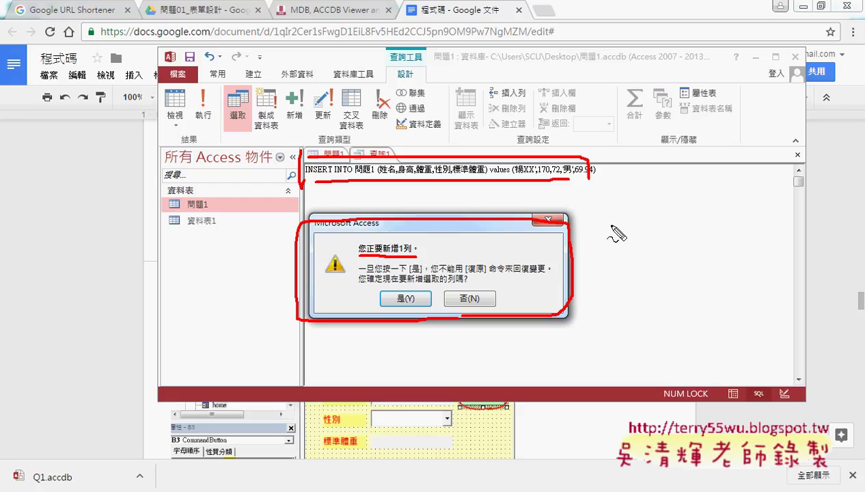
key("Escape")
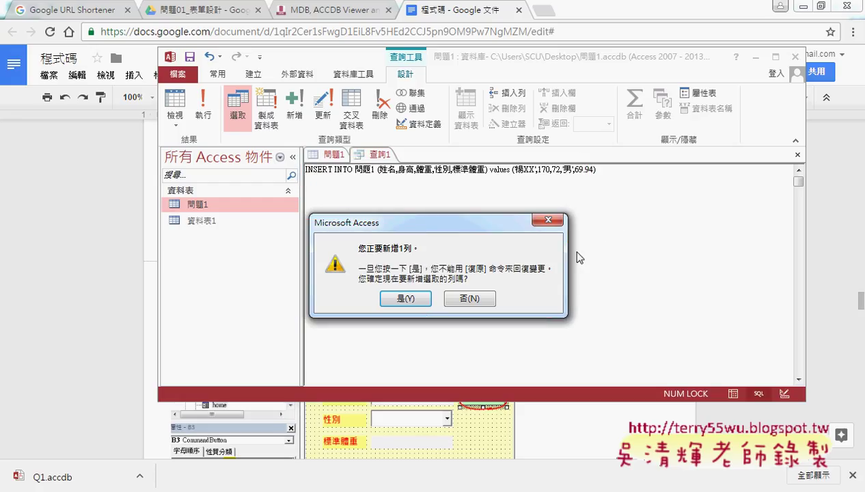
left_click(405, 299)
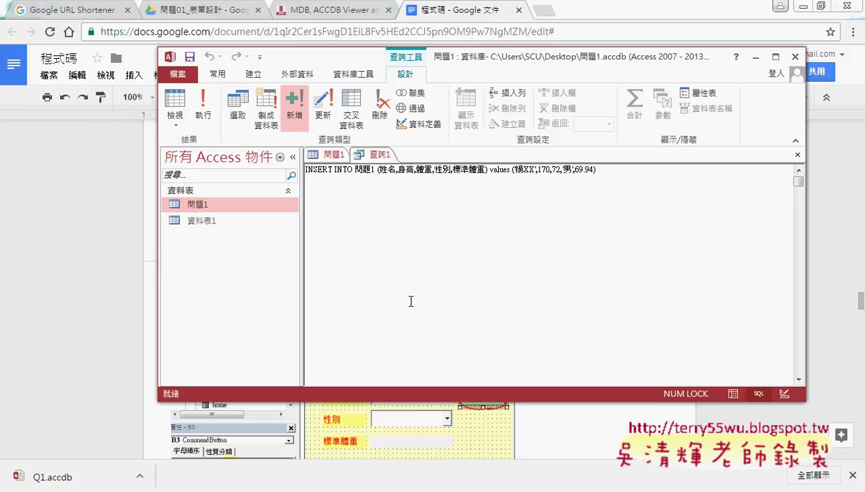
left_click(326, 156)
left_click(380, 154)
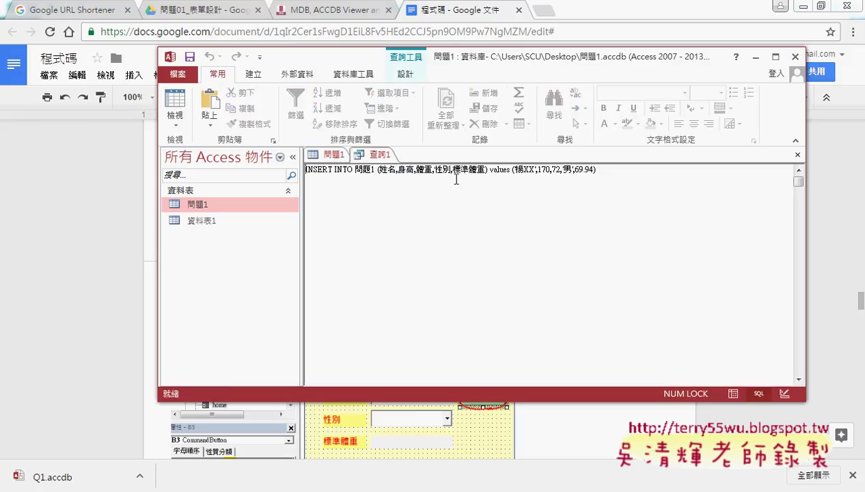
left_click(327, 156)
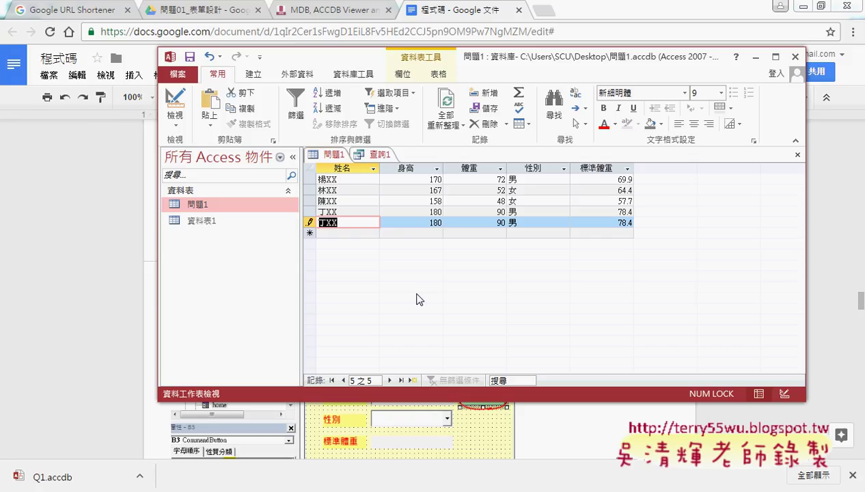
left_click(448, 123)
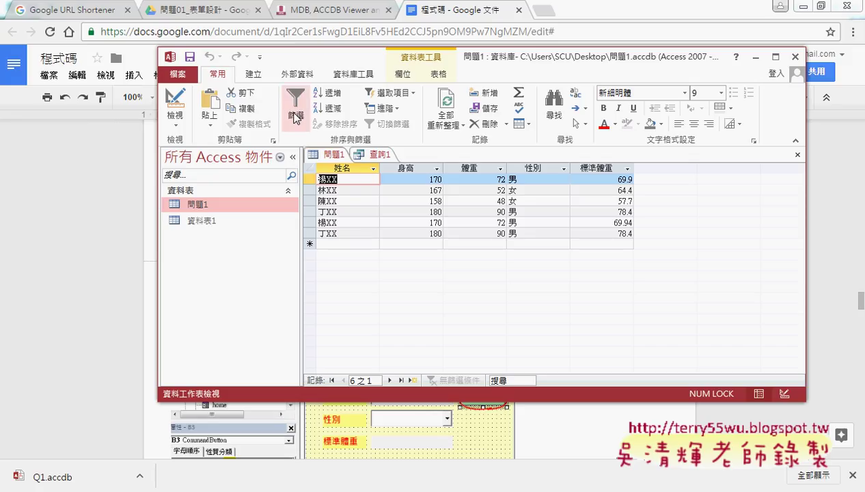
left_click(376, 154)
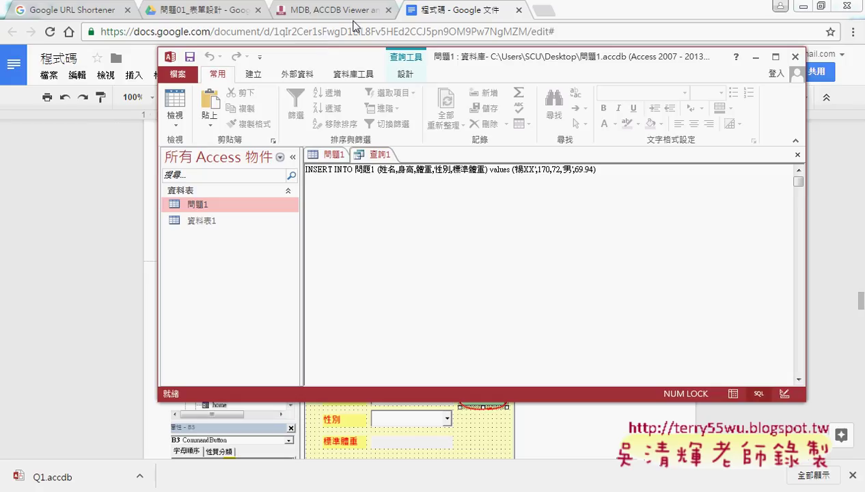
Step: Copy the select * from 問題1 where 性別='女' line from the Google Docs notes
left_click(435, 12)
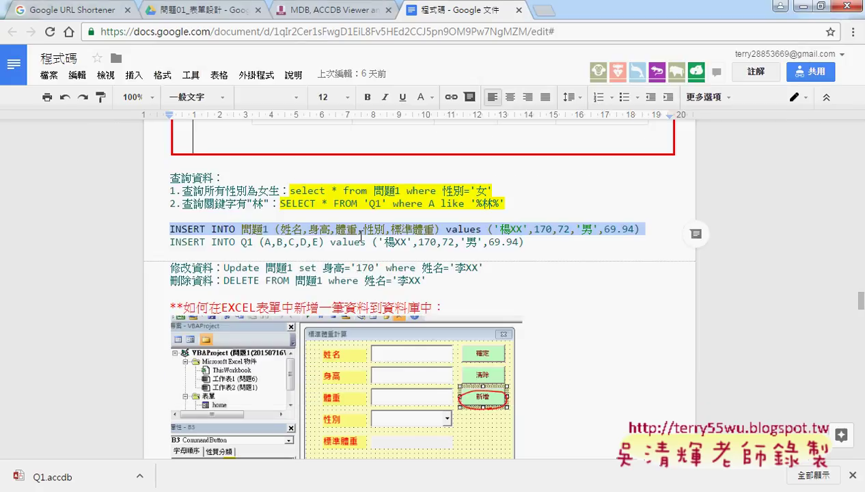
left_click(241, 232)
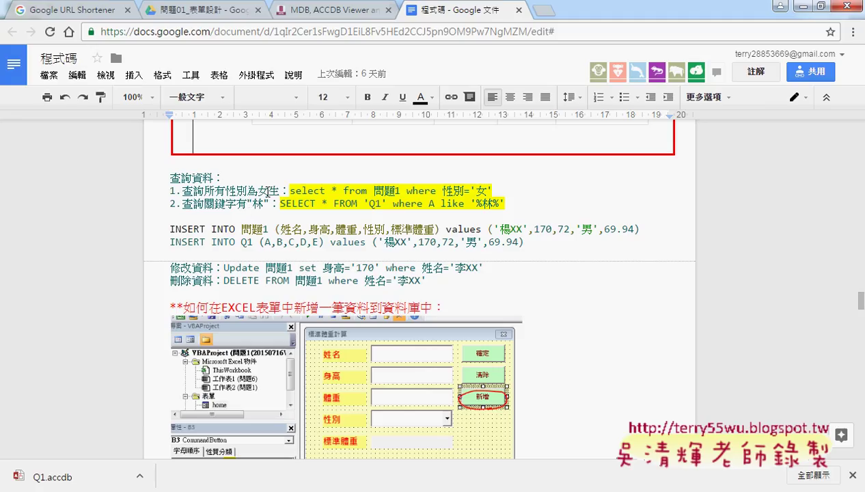
left_click_drag(491, 190, 287, 191)
key("ctrl+c")
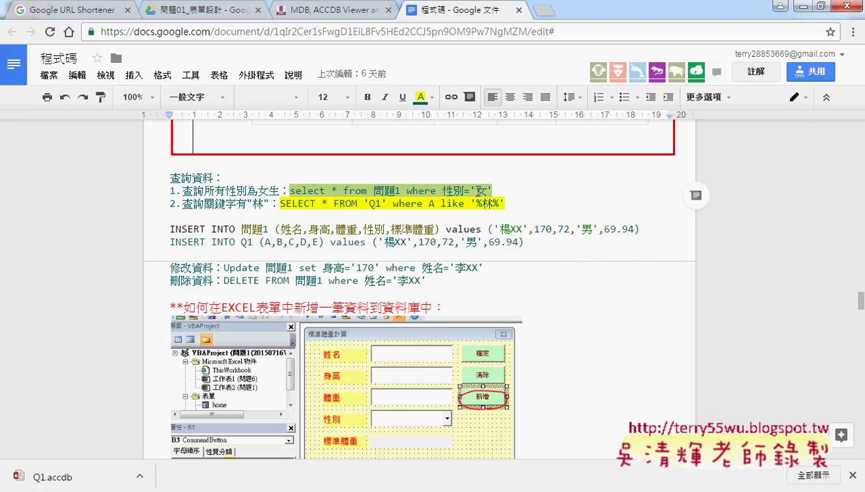
key("alt+Tab")
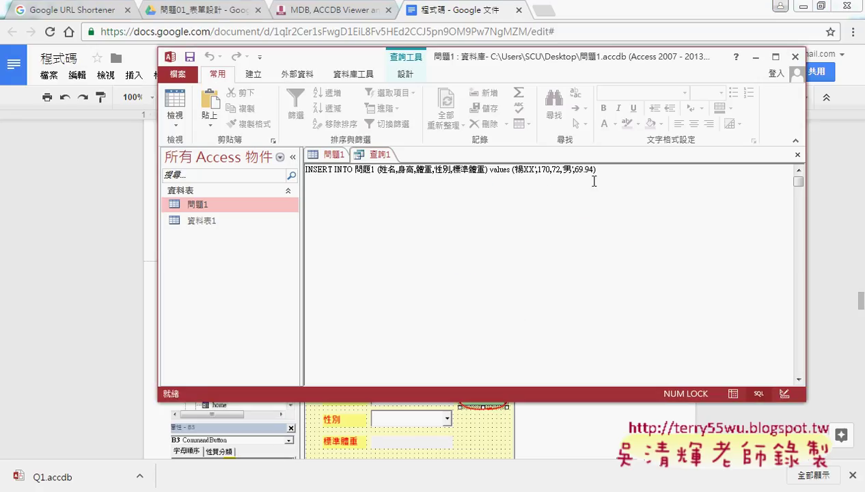
Step: Replace the INSERT statement with select * from 問題1 where 性別='女' and run it, showing 2 records
left_click_drag(595, 170, 300, 170)
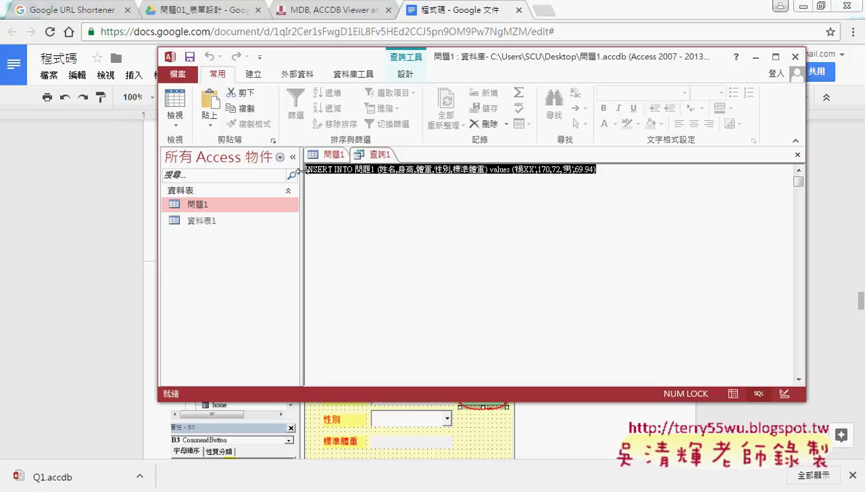
key("ctrl+v")
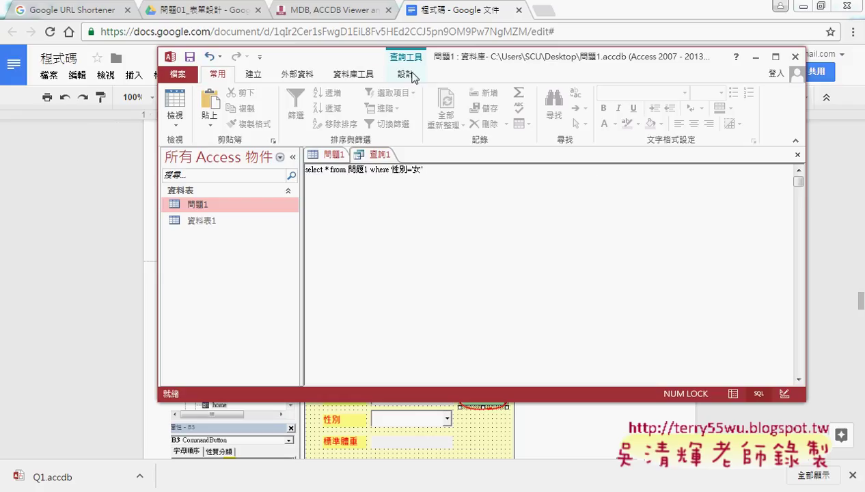
left_click(405, 74)
left_click(204, 106)
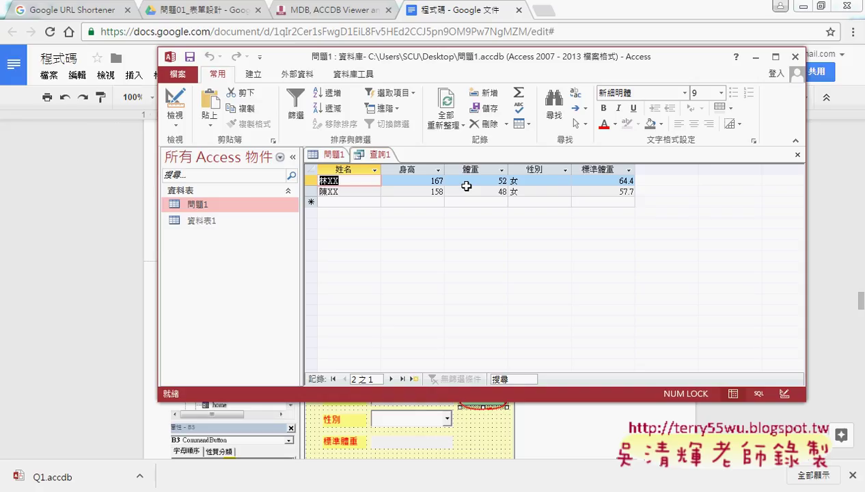
Step: Return the query to SQL view, briefly annotate it, and switch to the Google Docs notes
left_click(177, 125)
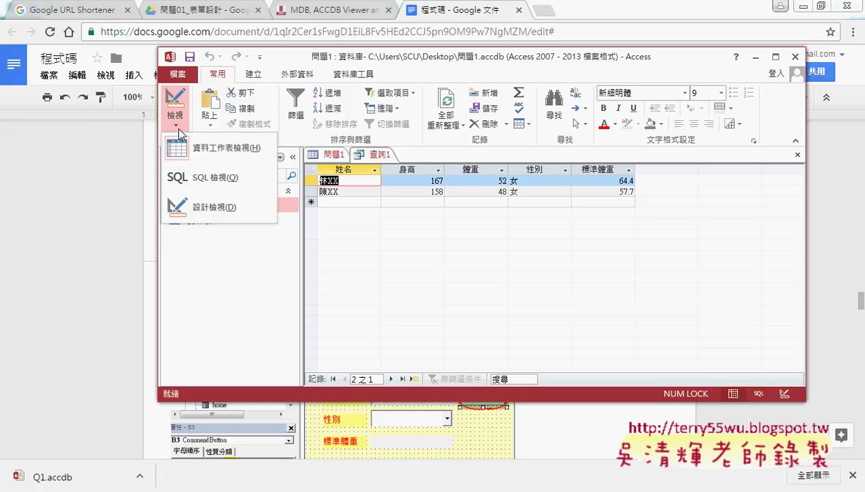
left_click(193, 184)
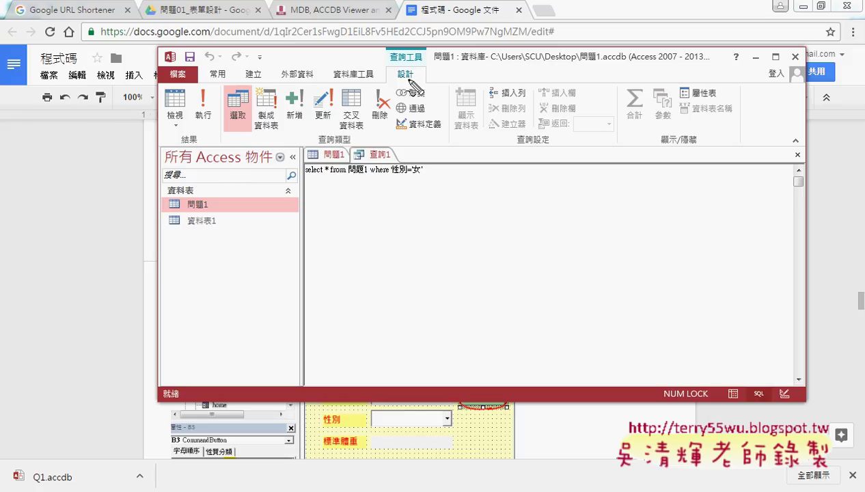
left_click_drag(403, 81, 420, 71)
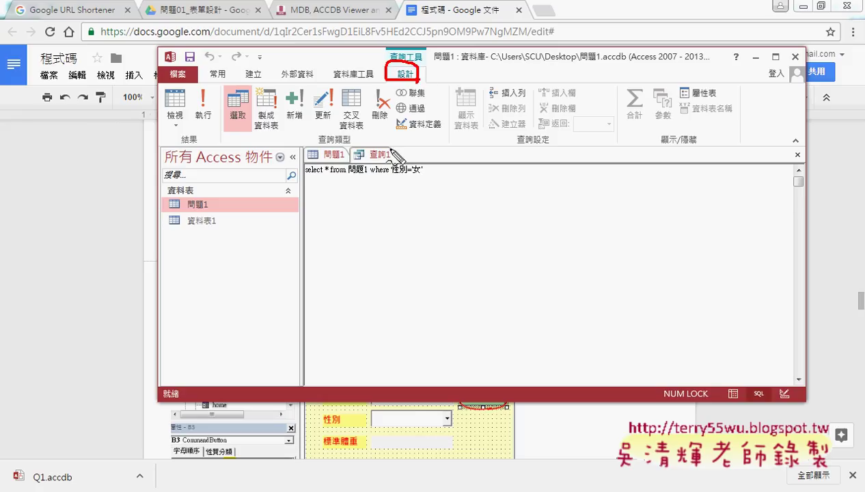
key("Escape")
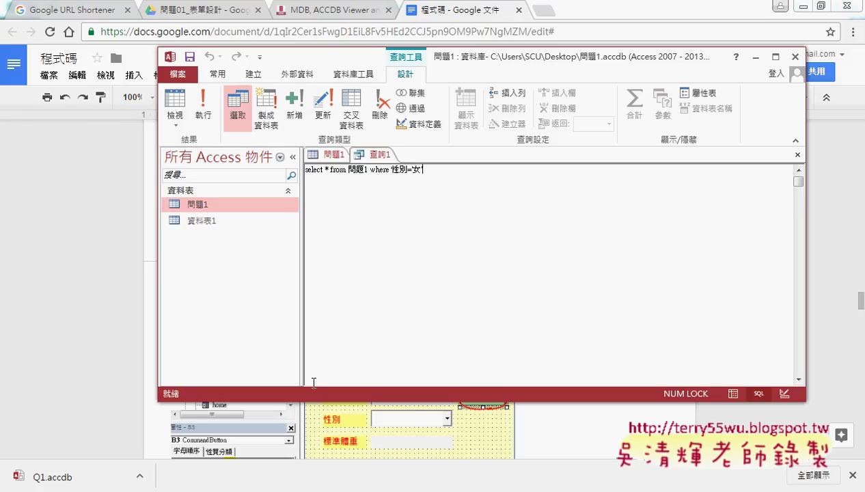
key("alt+Tab")
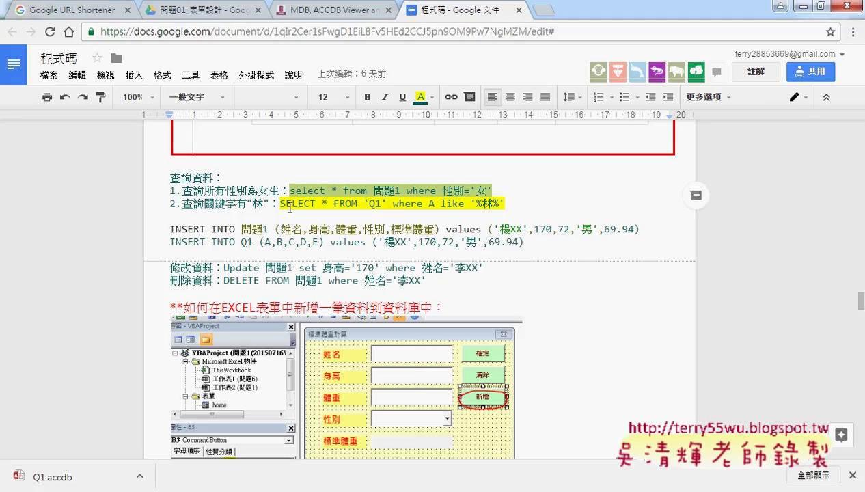
left_click(279, 202)
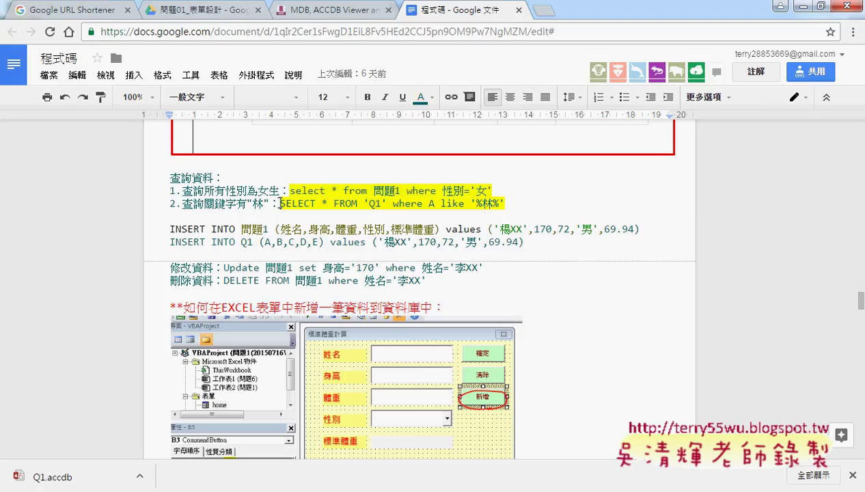
left_click_drag(289, 191, 492, 187)
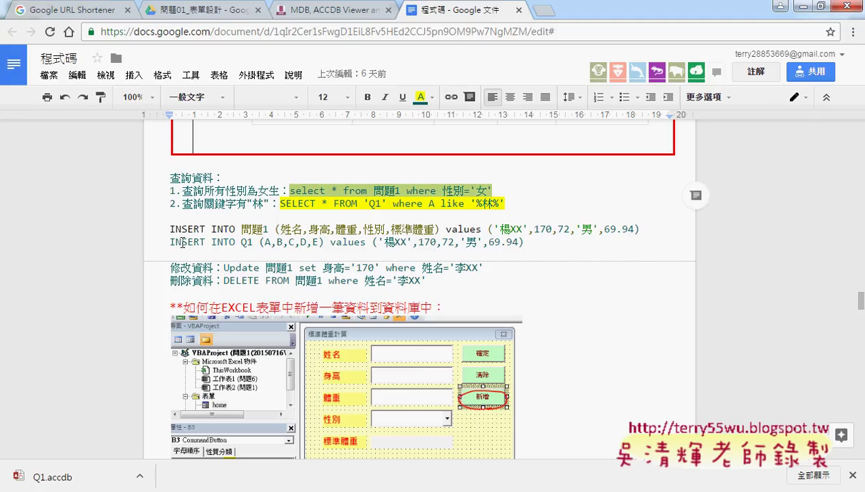
left_click_drag(170, 229, 628, 229)
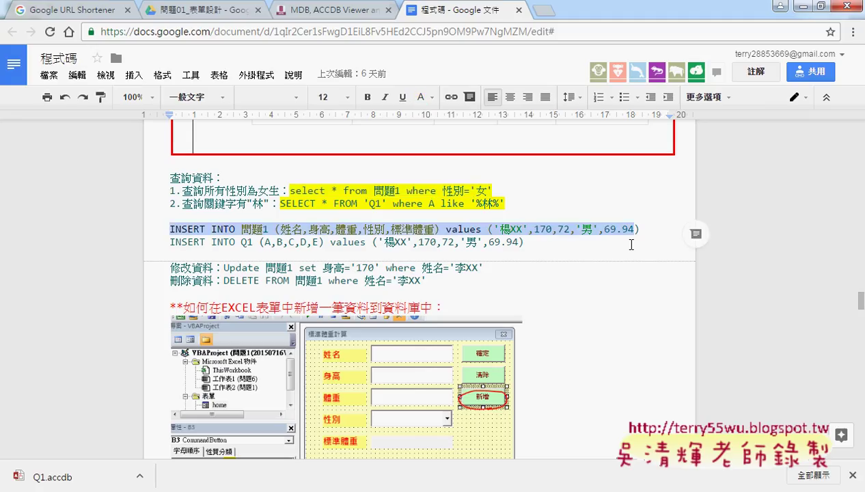
scroll(624, 280, "down", 1)
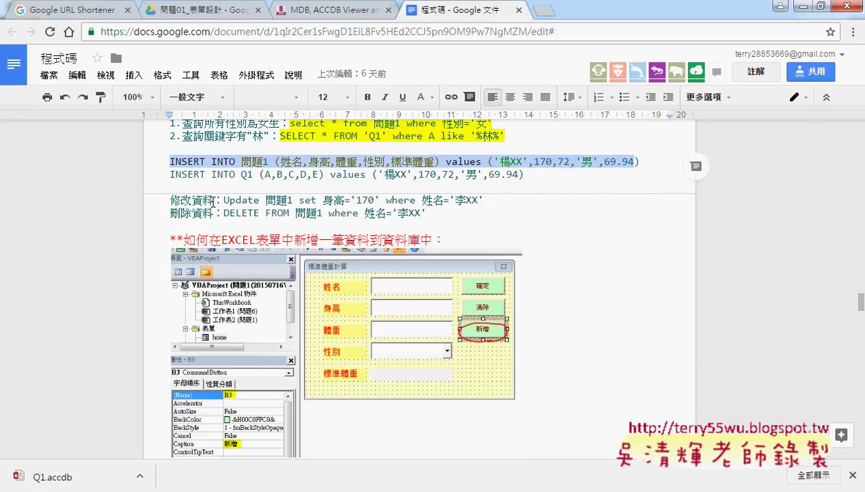
left_click_drag(223, 200, 261, 200)
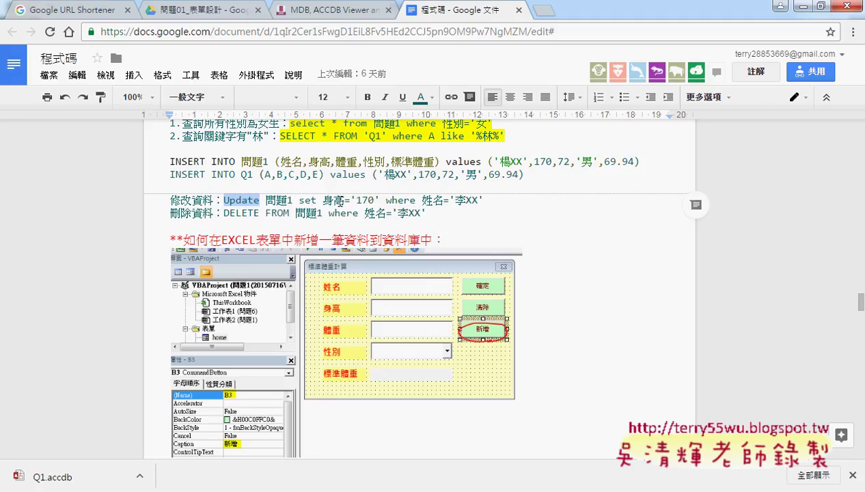
left_click_drag(379, 200, 328, 195)
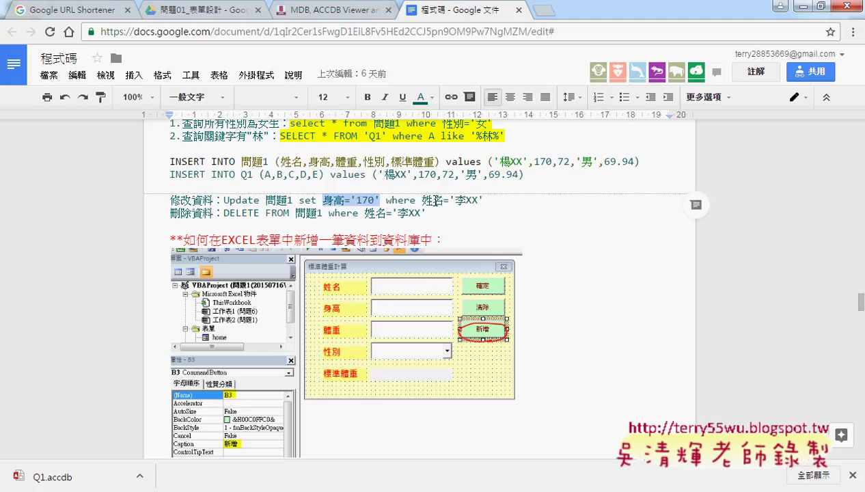
left_click_drag(482, 200, 385, 199)
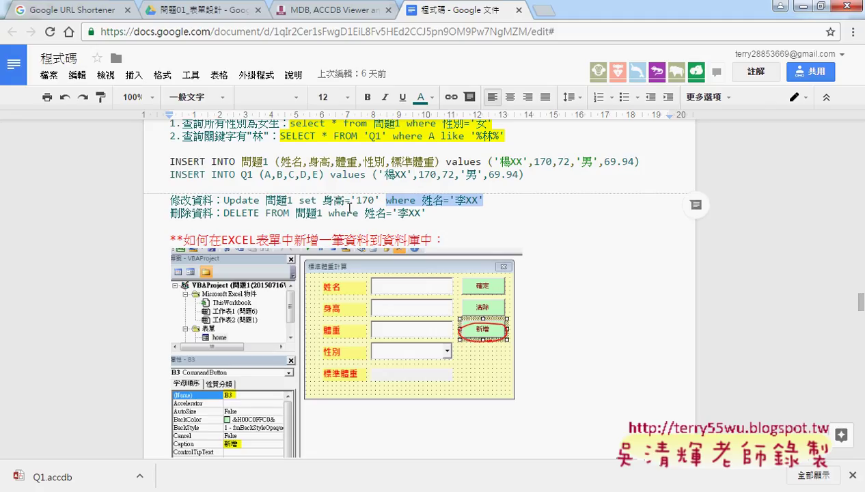
left_click_drag(223, 199, 485, 199)
key("ctrl+c")
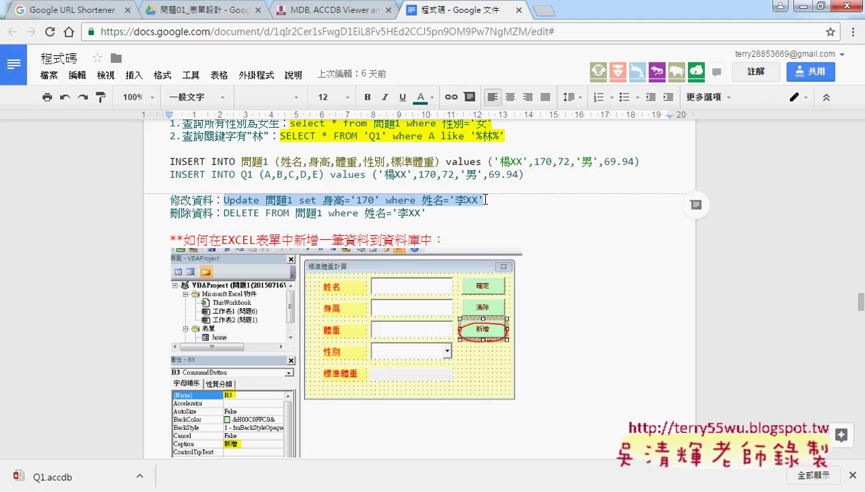
key("alt+Tab")
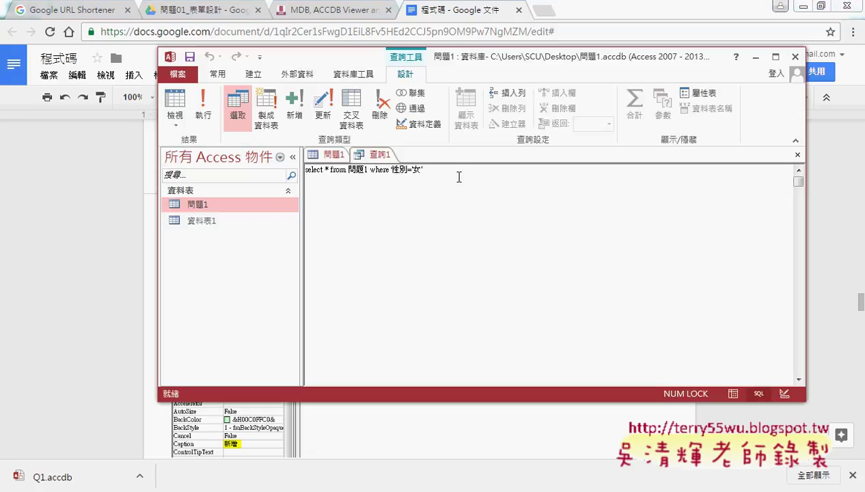
Step: Paste the Update statement, check table 問題1, and edit the name condition and height value
left_click_drag(459, 177, 298, 173)
key("ctrl+v")
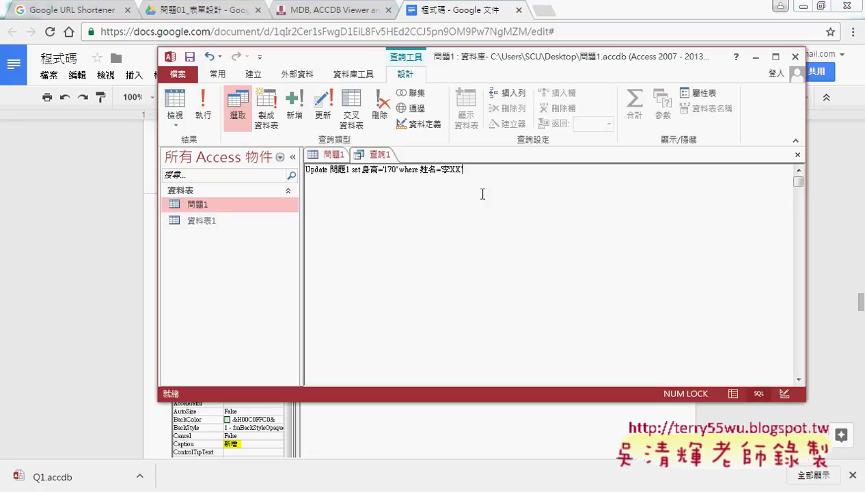
left_click(326, 157)
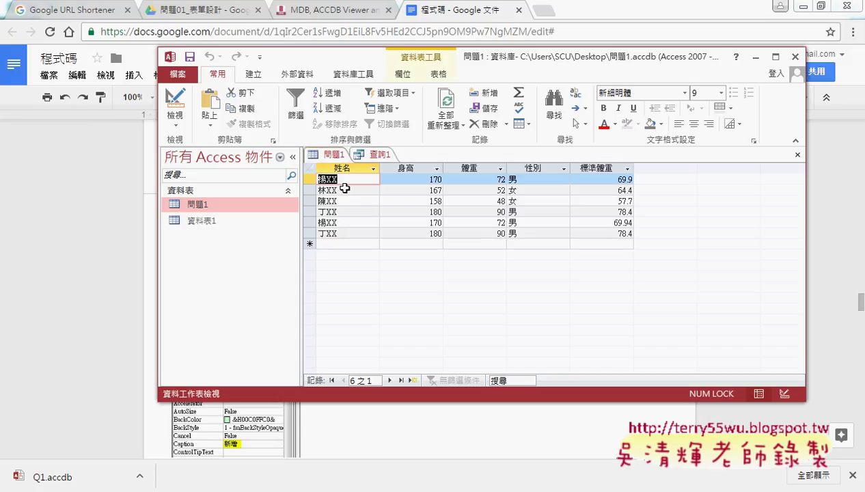
left_click(378, 154)
double_click(446, 168)
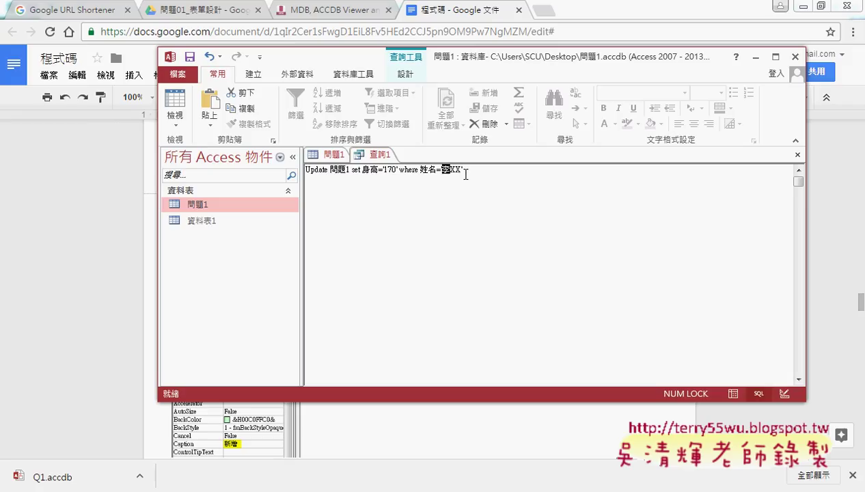
type("楊")
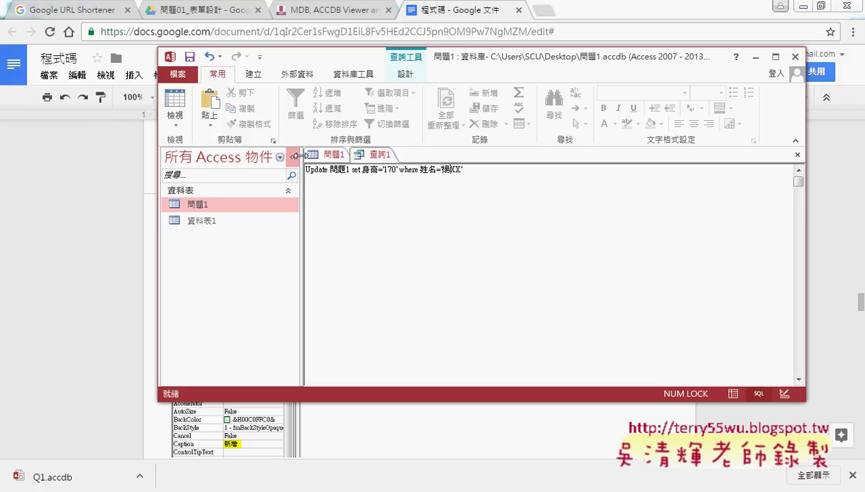
left_click_drag(387, 170, 391, 169)
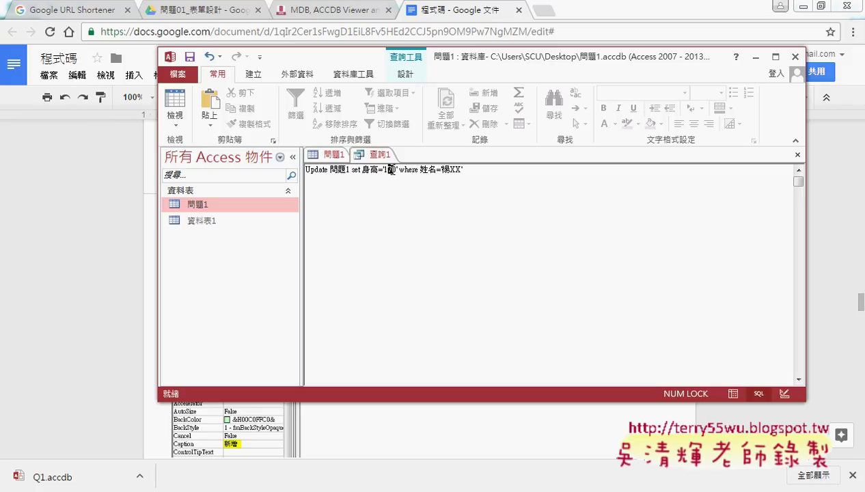
type("3")
Step: Run the update, confirm changing 2 rows to height 190, and verify them in 問題1
left_click(405, 74)
left_click(202, 104)
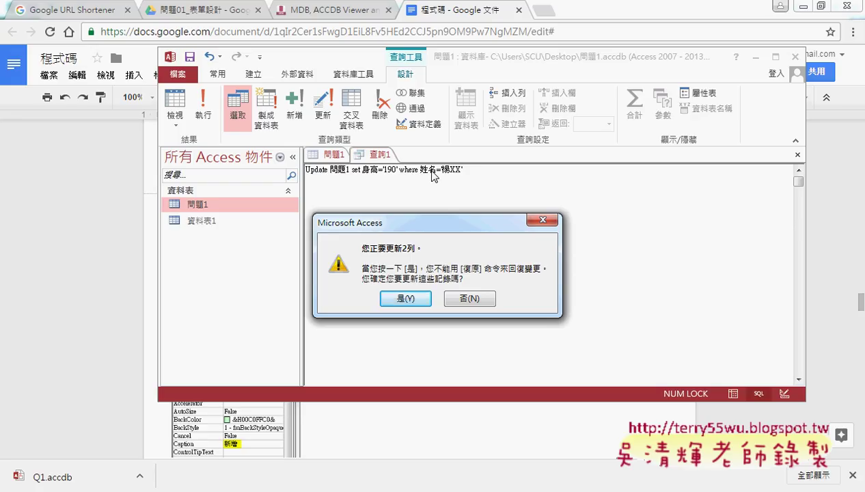
left_click(403, 300)
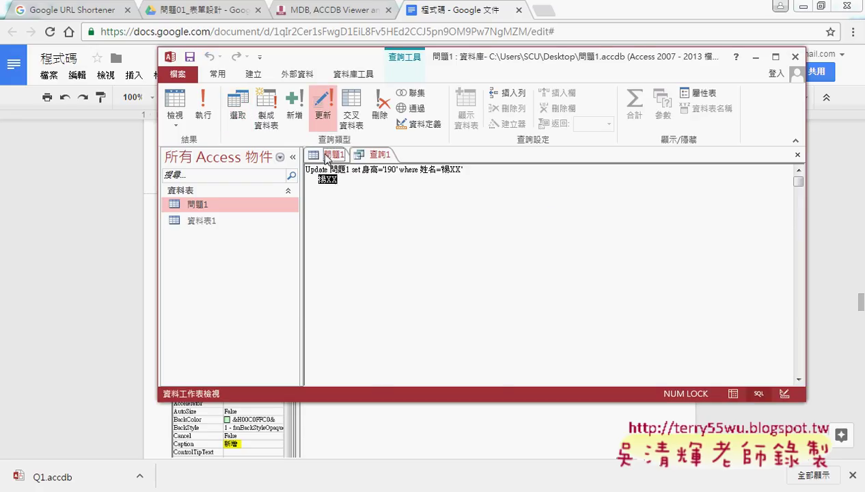
left_click(326, 155)
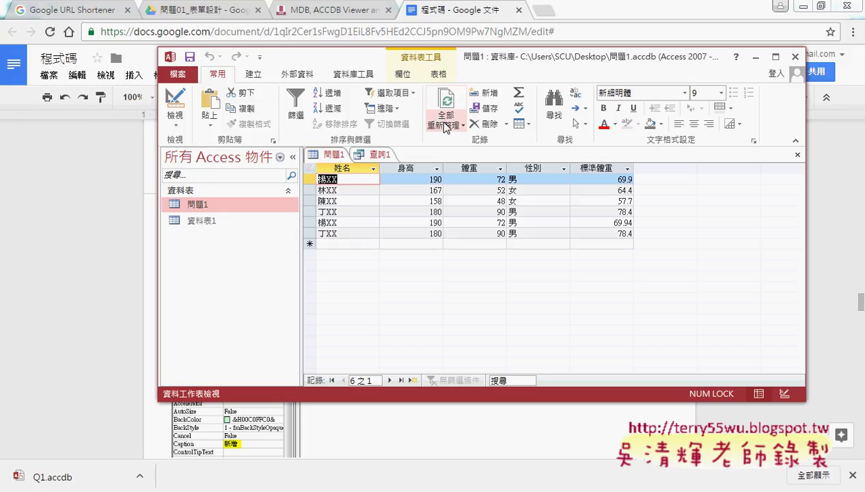
left_click(375, 156)
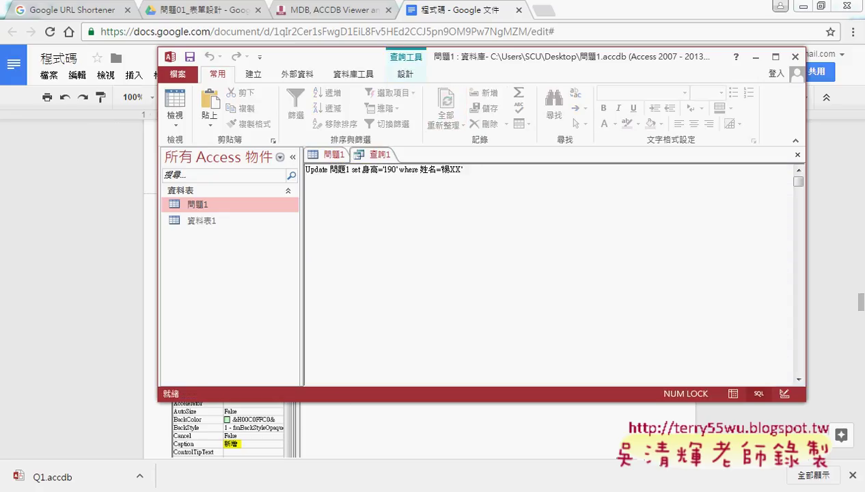
key("alt+Tab")
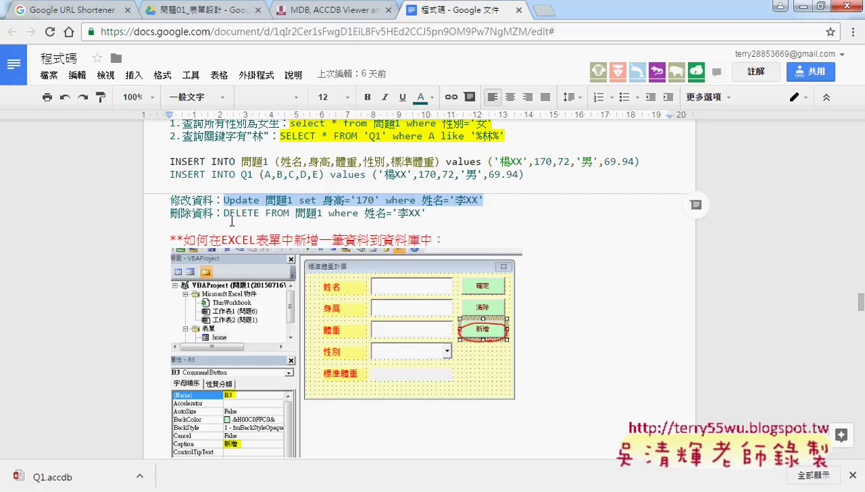
Step: Copy the DELETE FROM 問題1 statement and select all the SQL in query 查詢1
left_click_drag(224, 213, 422, 216)
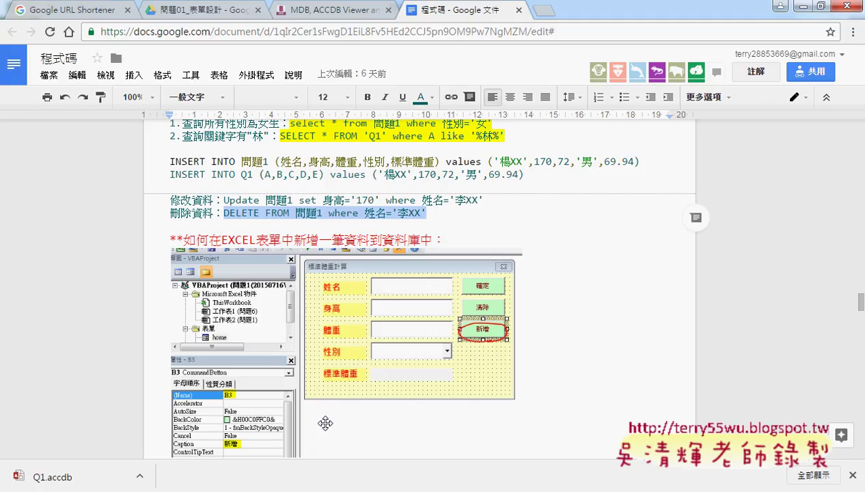
key("alt+Tab")
key("ctrl+a")
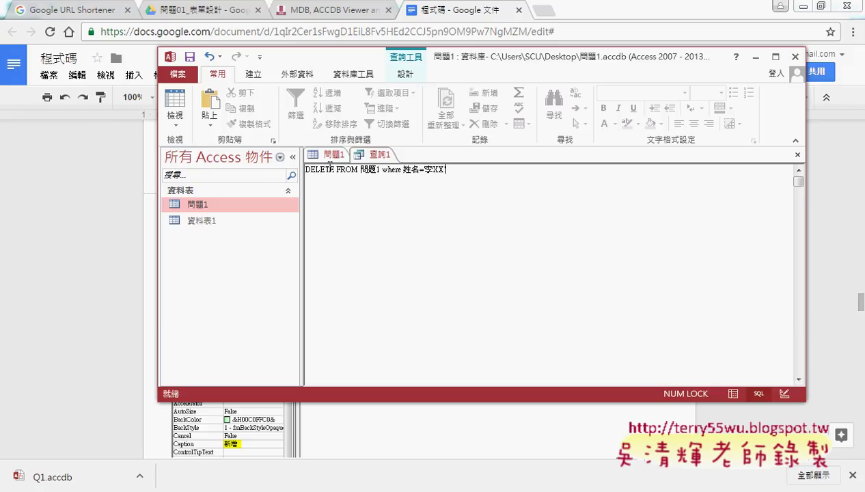
Step: Change the name in the DELETE query's condition from 李XX to 楊XX
left_click(357, 169)
double_click(429, 169)
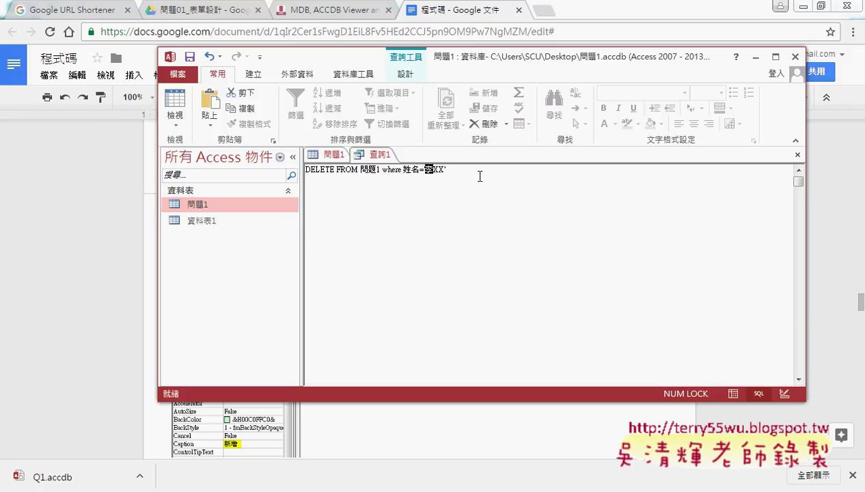
type("楊")
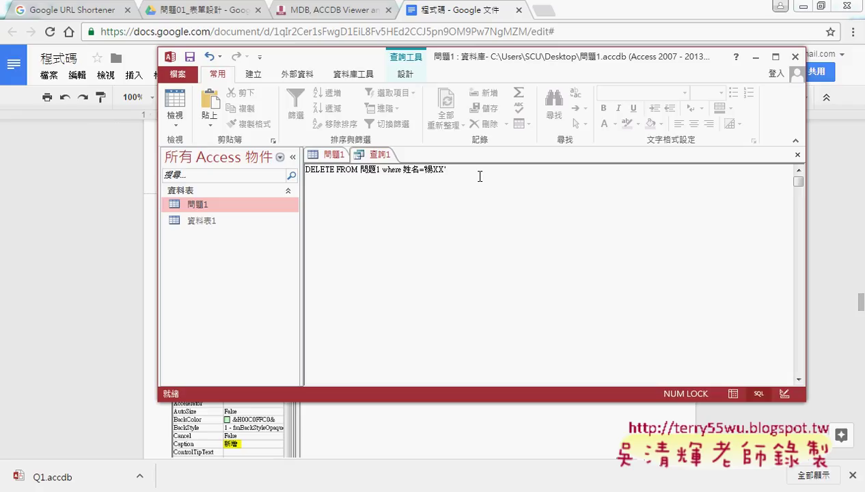
Step: Run DELETE FROM 問題1 where 姓名='楊XX', confirm removing 2 rows, and view table 問題1
left_click(405, 74)
left_click(202, 104)
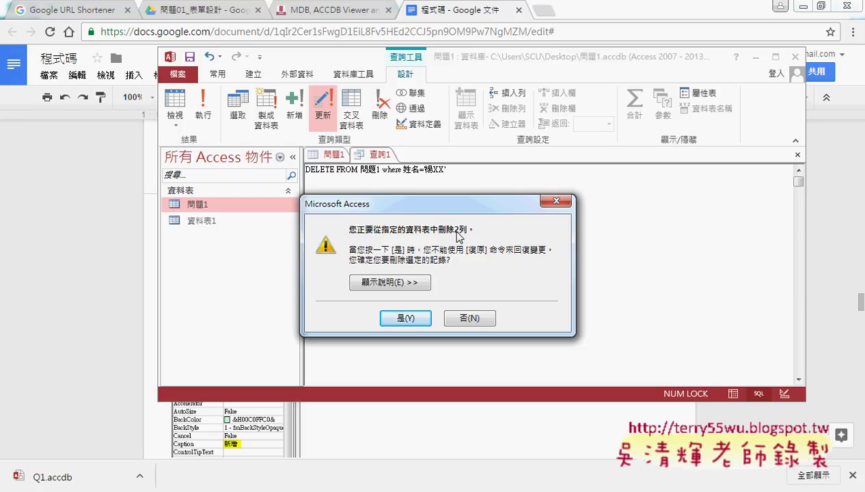
left_click_drag(460, 206, 604, 167)
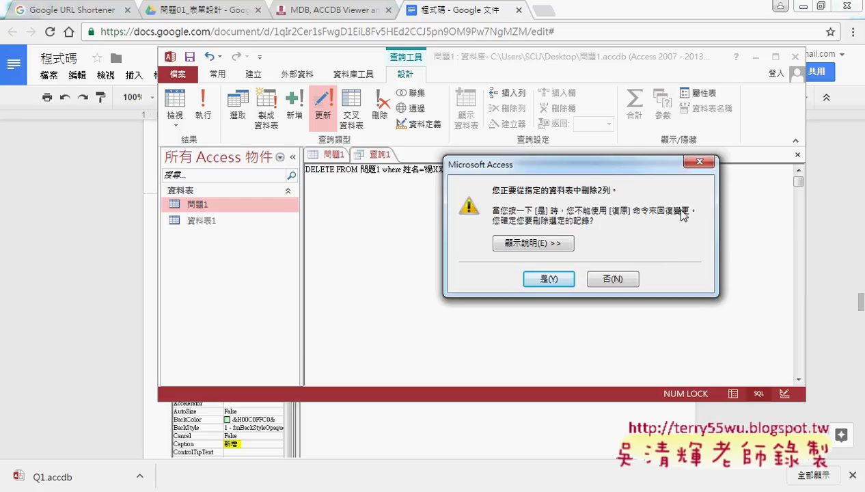
left_click(549, 279)
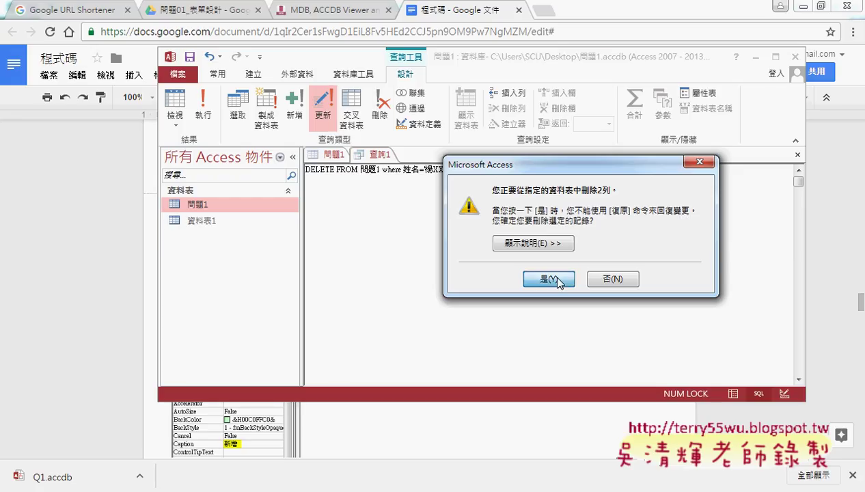
left_click(331, 157)
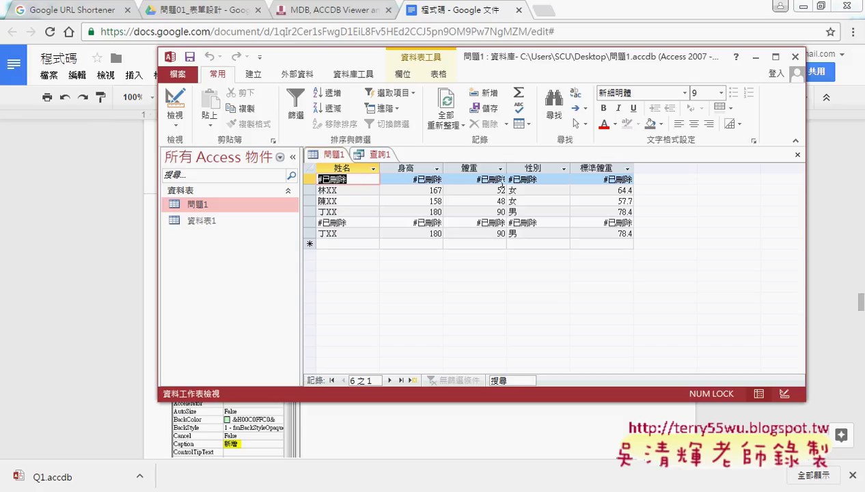
Step: Refresh All so 問題1 lists 4 records, then go back to 查詢1's DELETE SQL
left_click(446, 109)
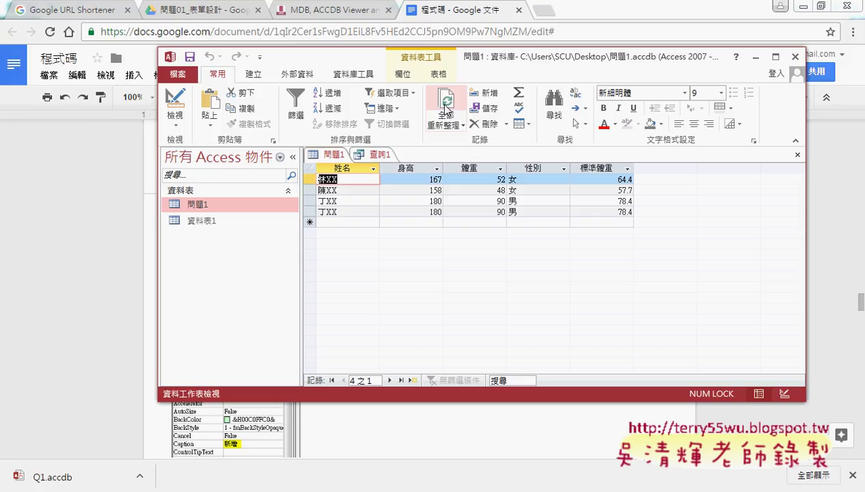
left_click(377, 154)
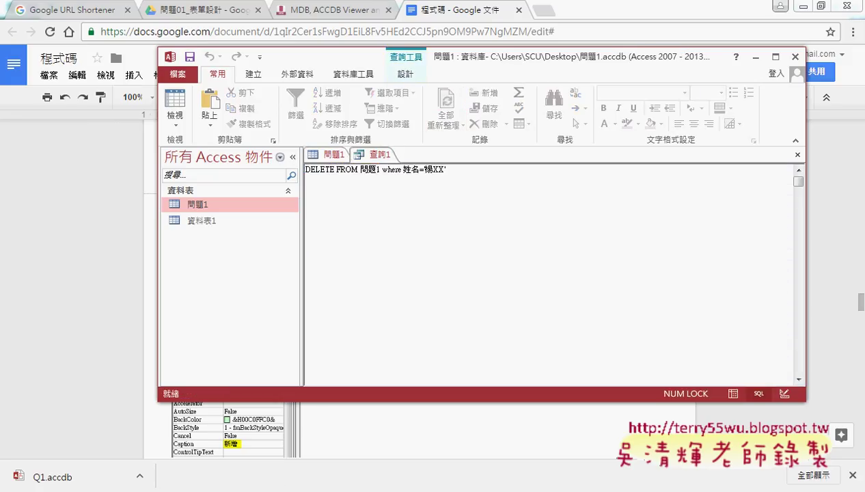
Step: Highlight the line select * from 問題1 where 性別='女' in the Google Docs notes
left_click(204, 423)
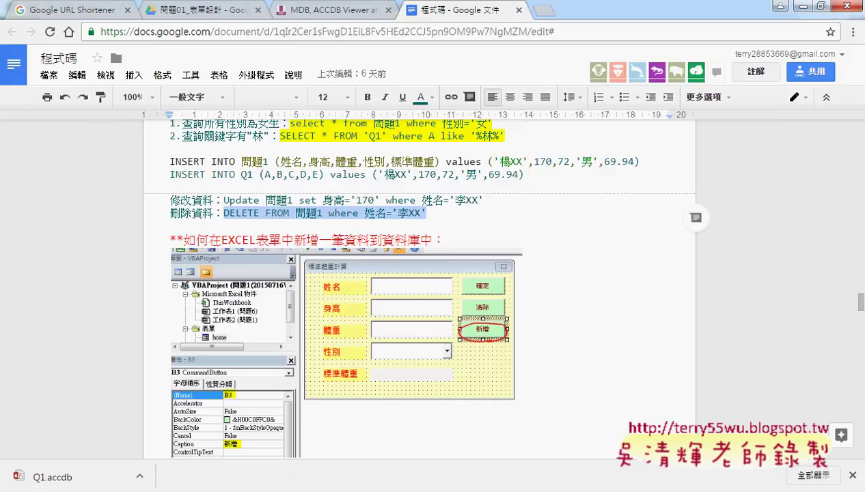
scroll(410, 188, "up", 1)
left_click(289, 190)
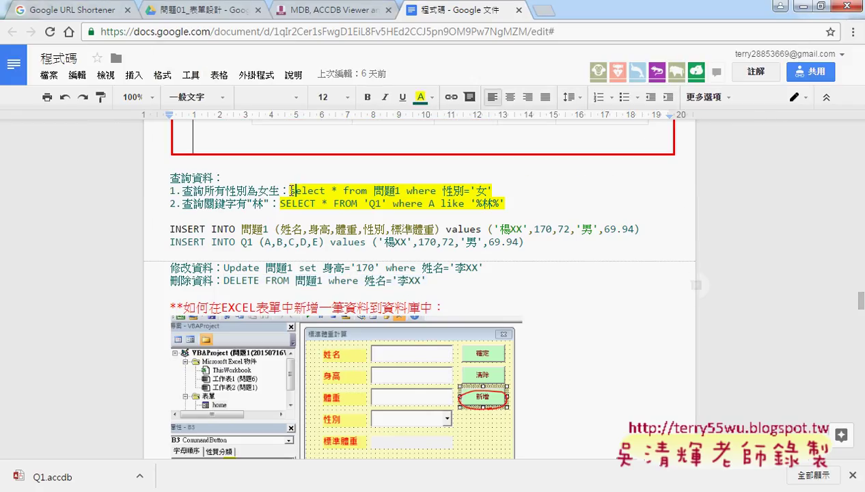
left_click_drag(289, 190, 493, 193)
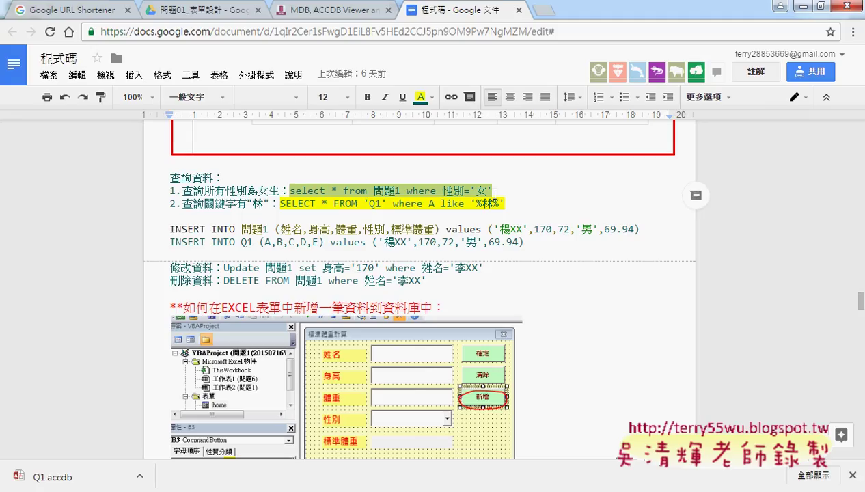
left_click(541, 9)
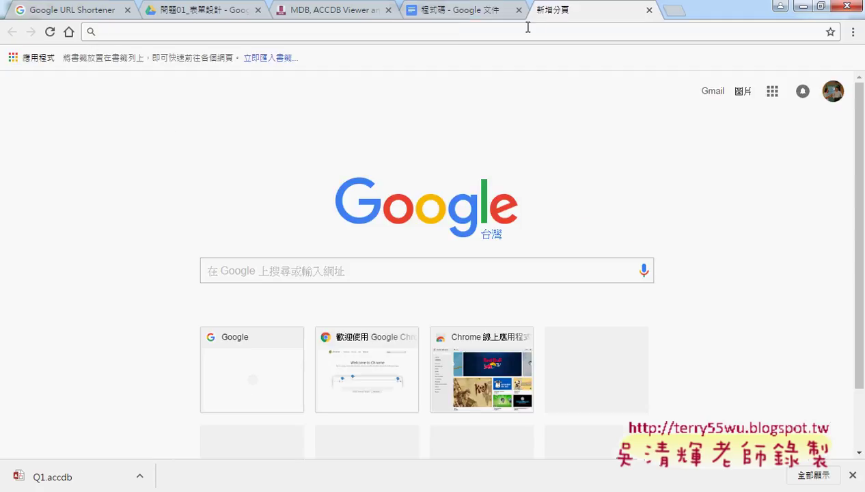
type(",www")
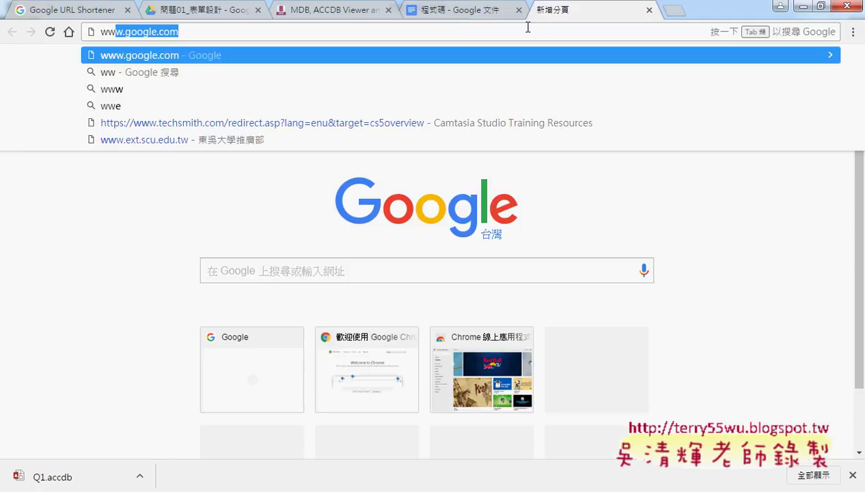
type(".")
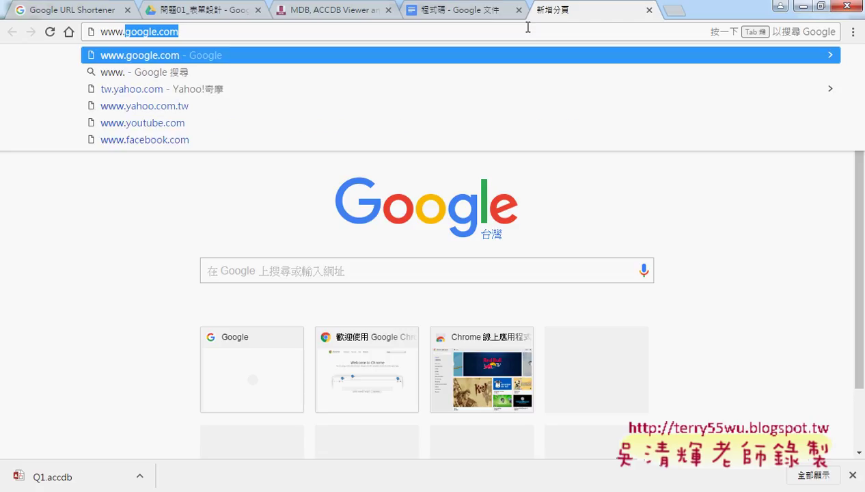
type("w")
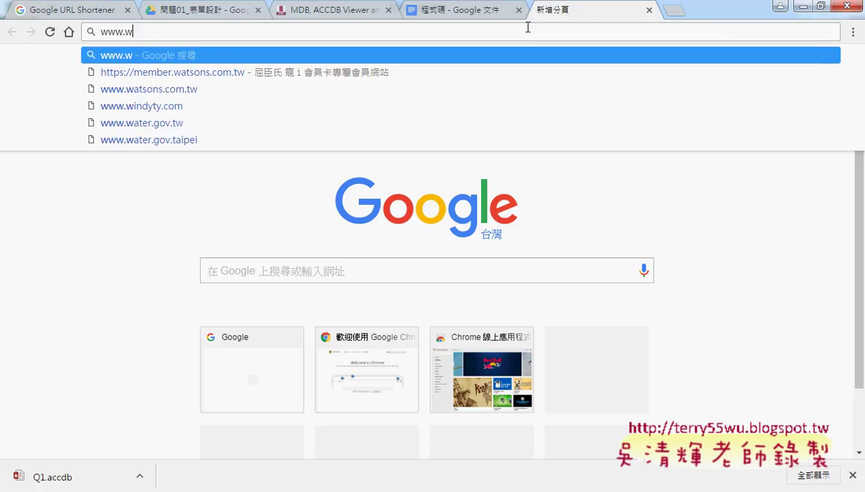
type("3sh")
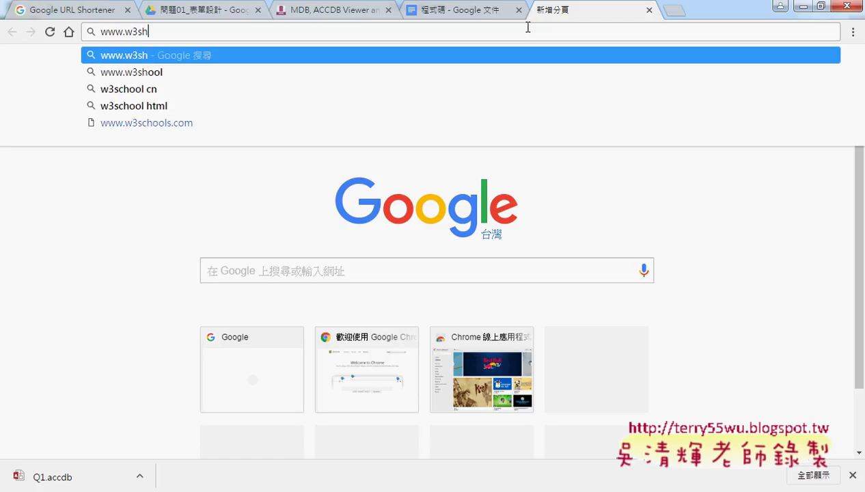
key("BackSpace")
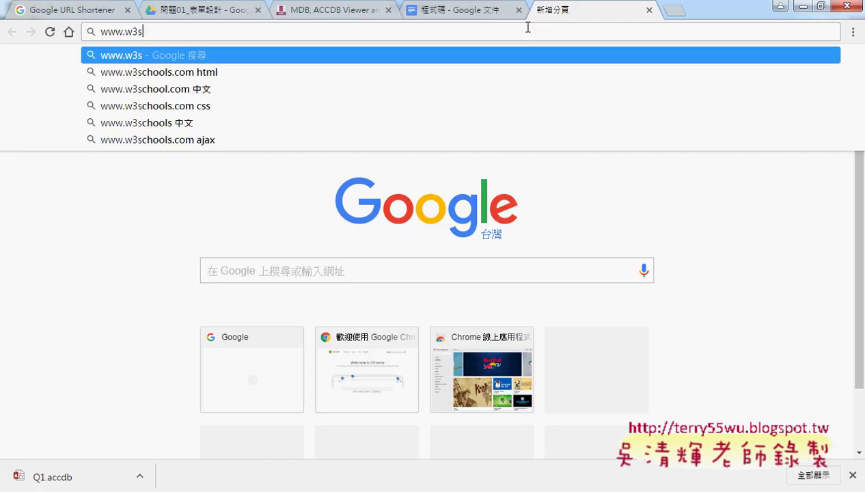
type("chools")
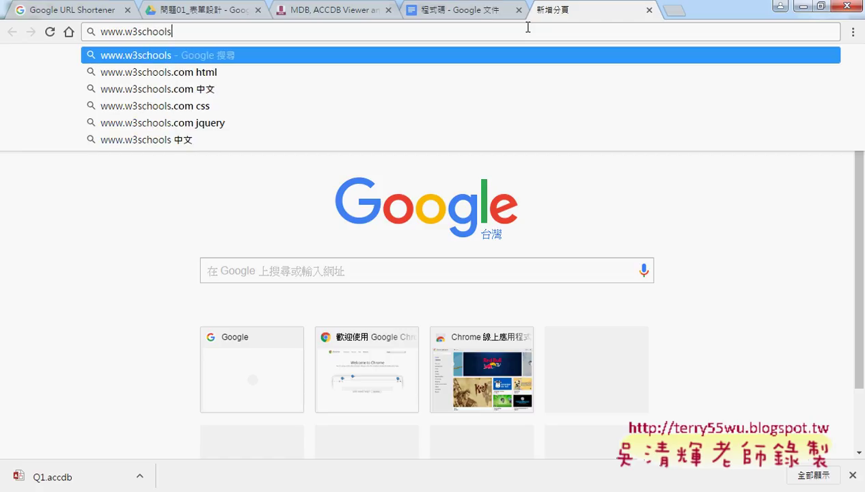
type(".com")
key("Return")
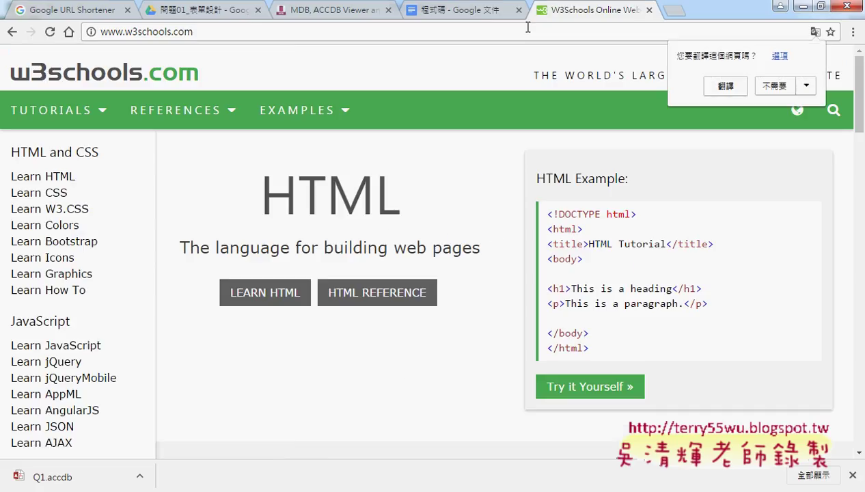
Step: Open Learn SQL from the Tutorials menu and scroll down to its examples
left_click(97, 113)
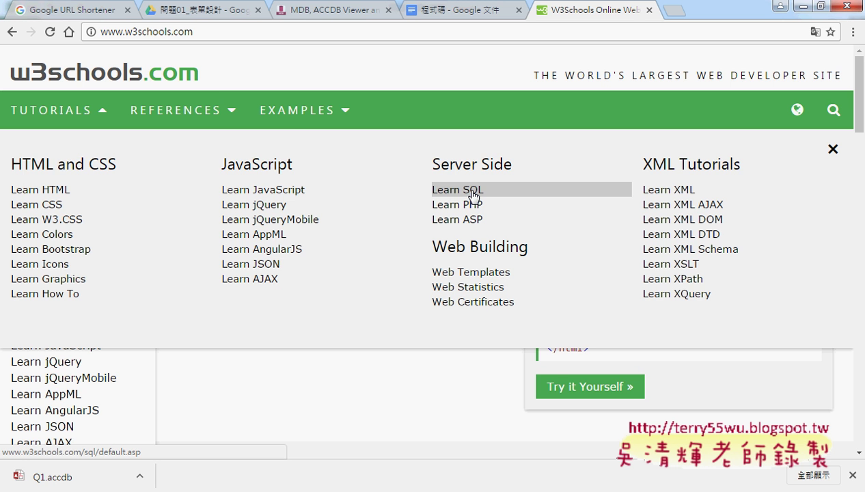
left_click(473, 194)
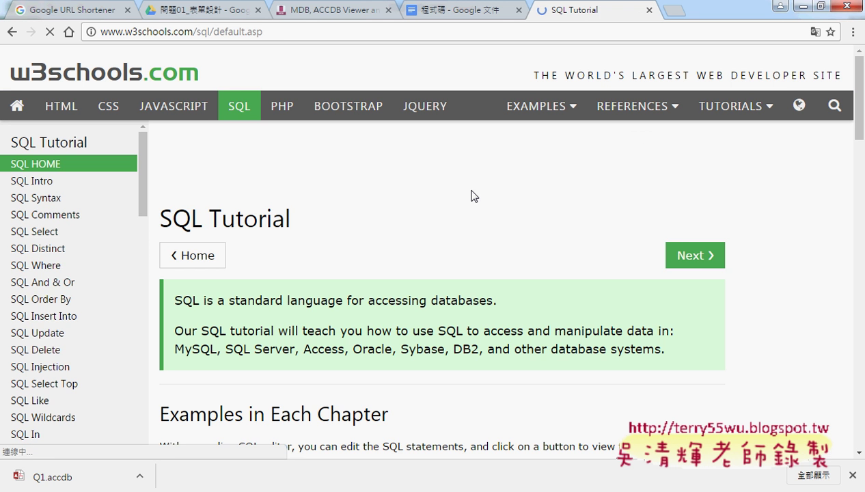
scroll(471, 205, "down", 5)
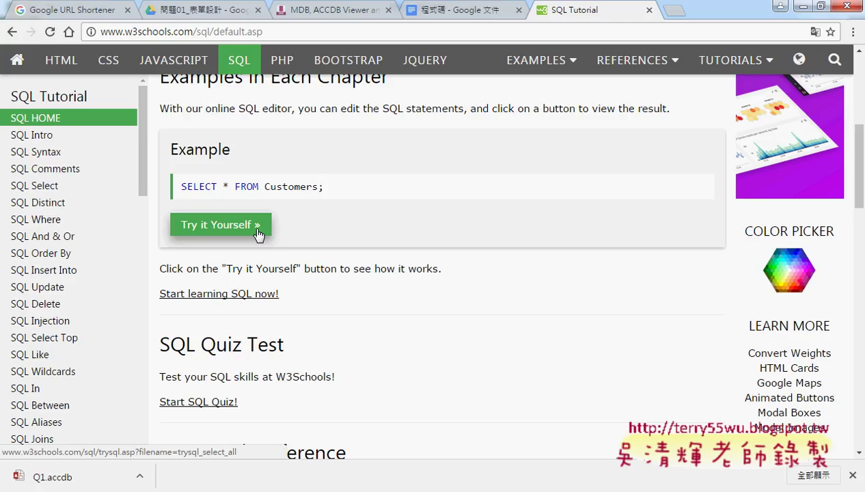
Step: Run the SELECT * FROM Customers example in Try it Yourself and inspect its 91 records
left_click(257, 231)
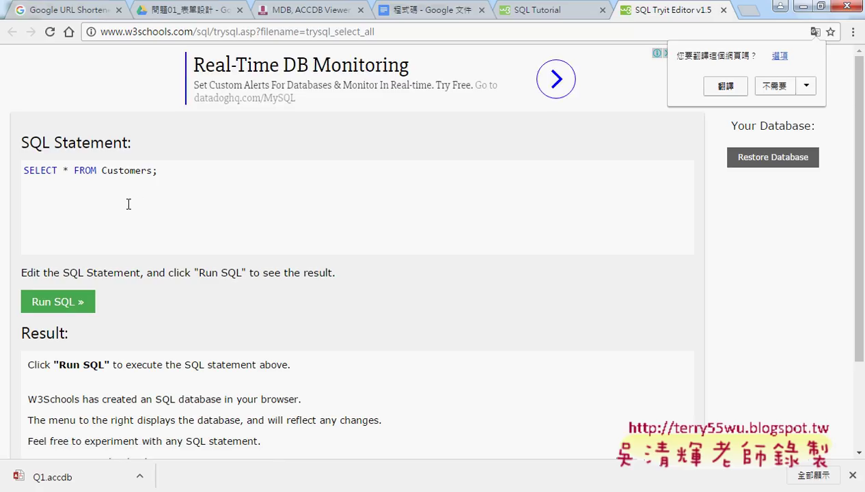
left_click_drag(95, 172, 146, 171)
scroll(323, 245, "down", 3)
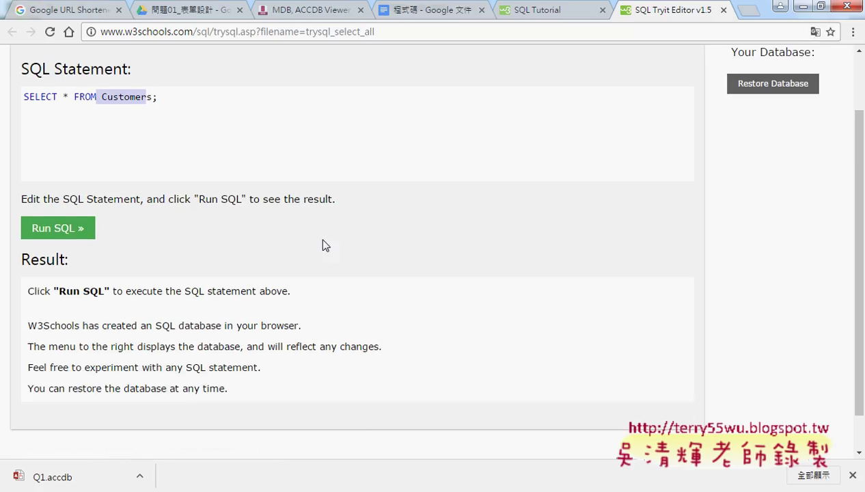
scroll(326, 245, "up", 1)
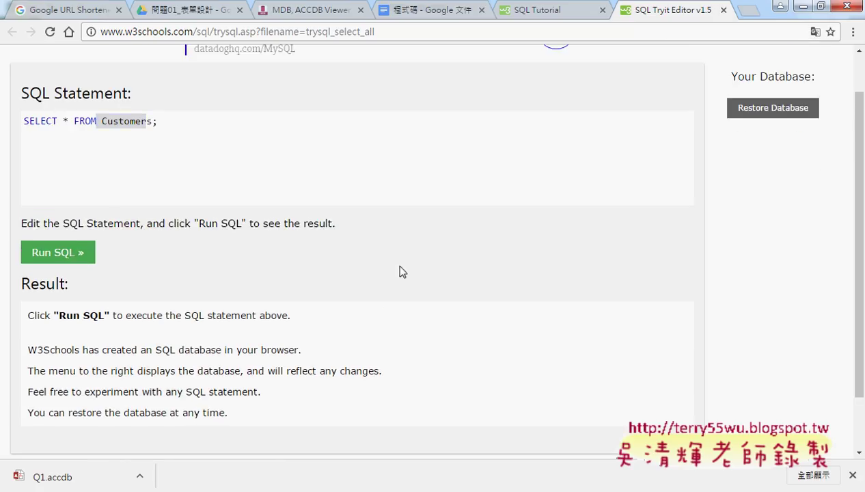
scroll(218, 266, "up", 1)
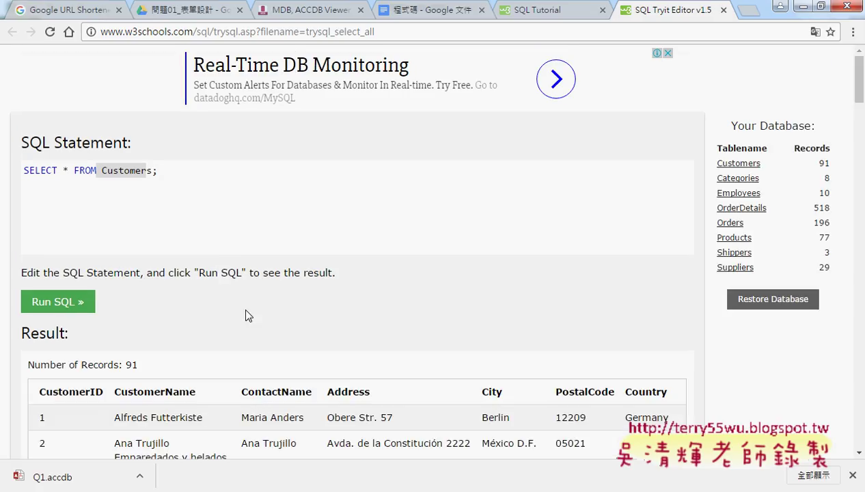
scroll(246, 313, "down", 4)
left_click_drag(39, 189, 261, 189)
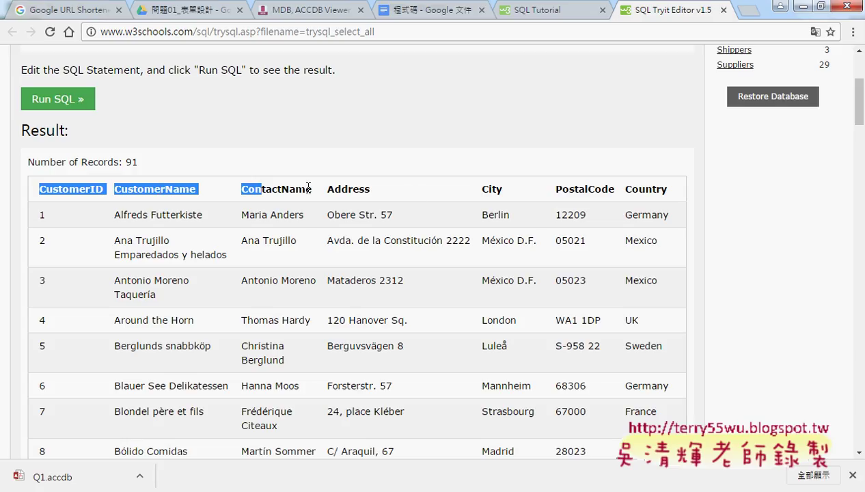
left_click_drag(123, 162, 139, 162)
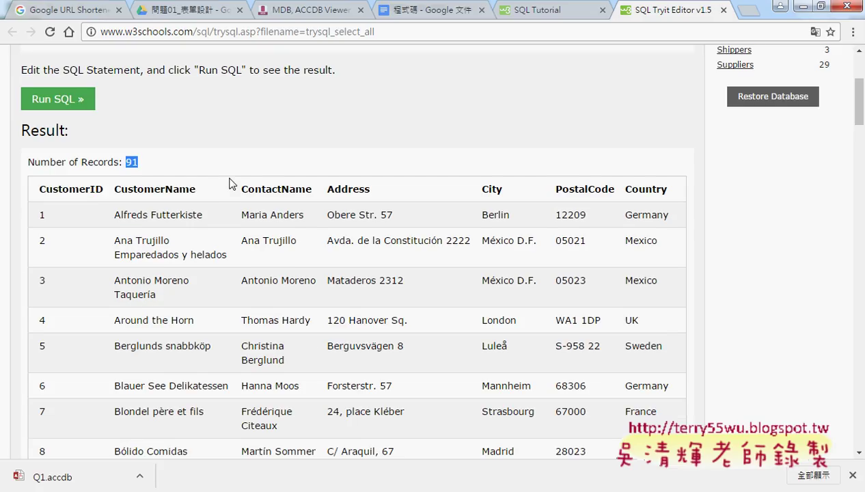
scroll(228, 183, "up", 3)
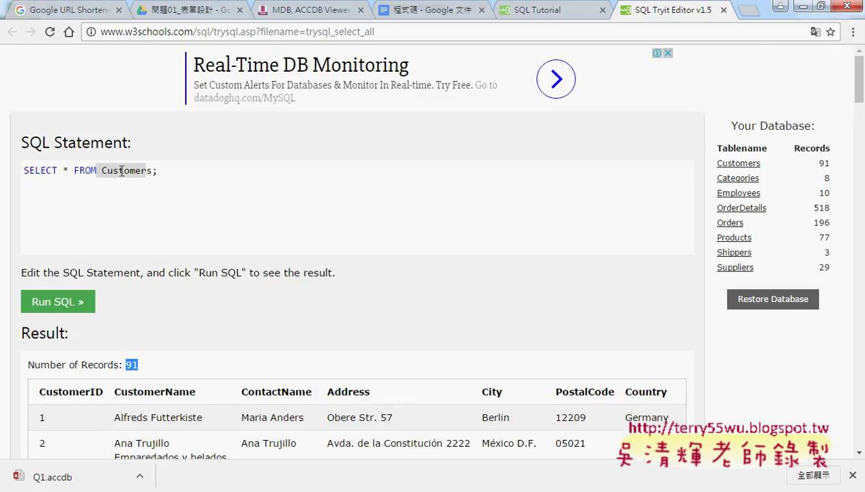
left_click_drag(102, 170, 152, 170)
left_click(152, 170)
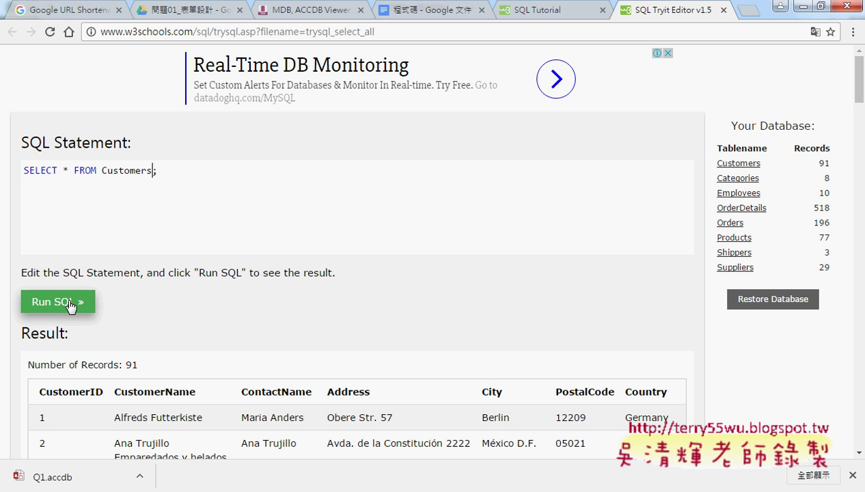
Step: Scroll through the SQL Tutorial page, then bring the Access 查詢1 window back to front
left_click(523, 10)
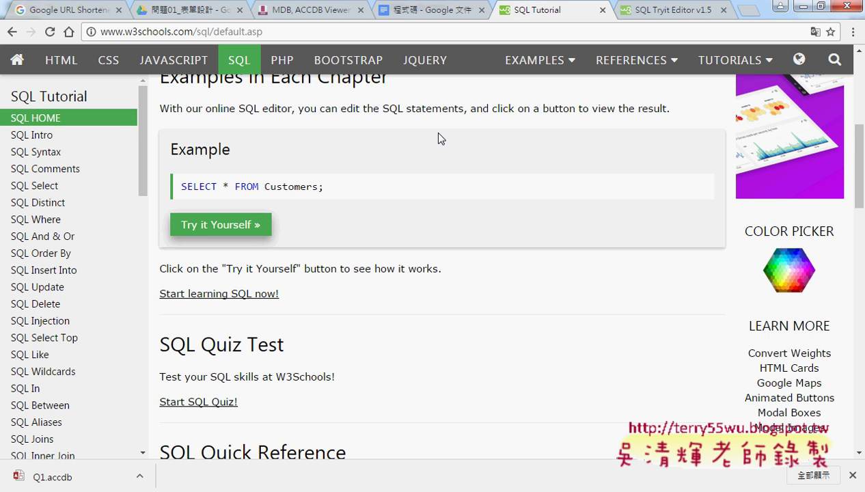
scroll(367, 220, "down", 2)
scroll(367, 219, "down", 2)
scroll(367, 220, "down", 2)
scroll(367, 220, "down", 1)
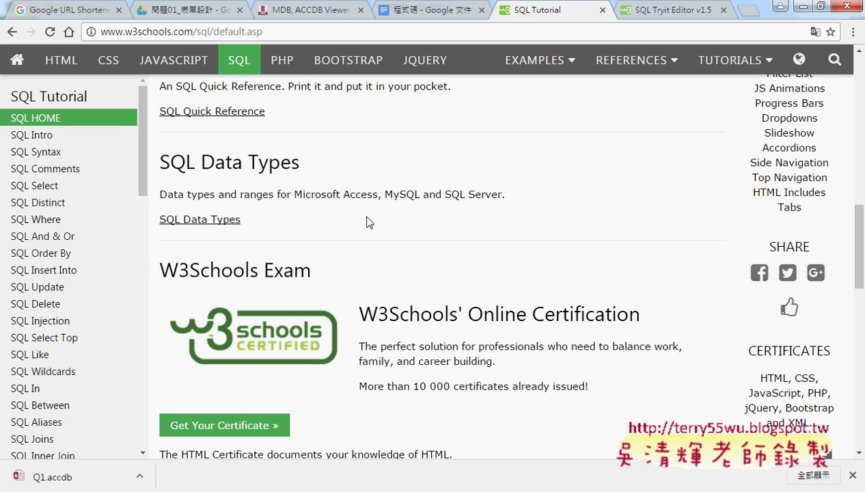
scroll(367, 220, "down", 1)
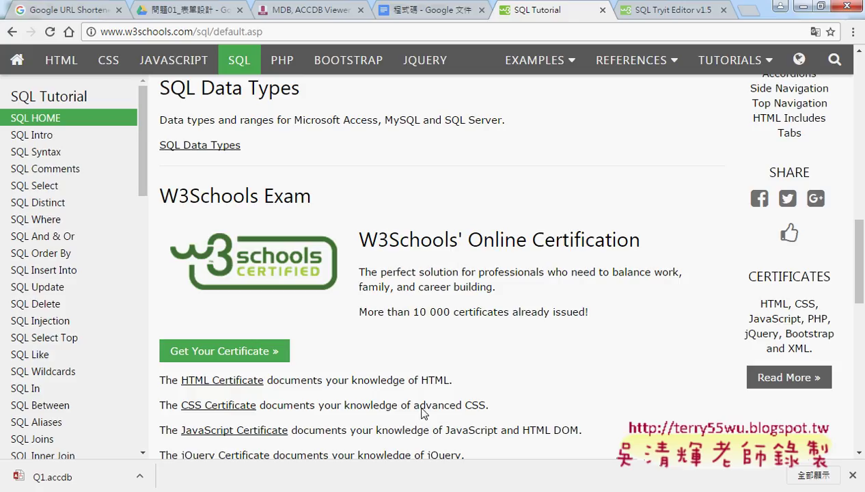
left_click(283, 488)
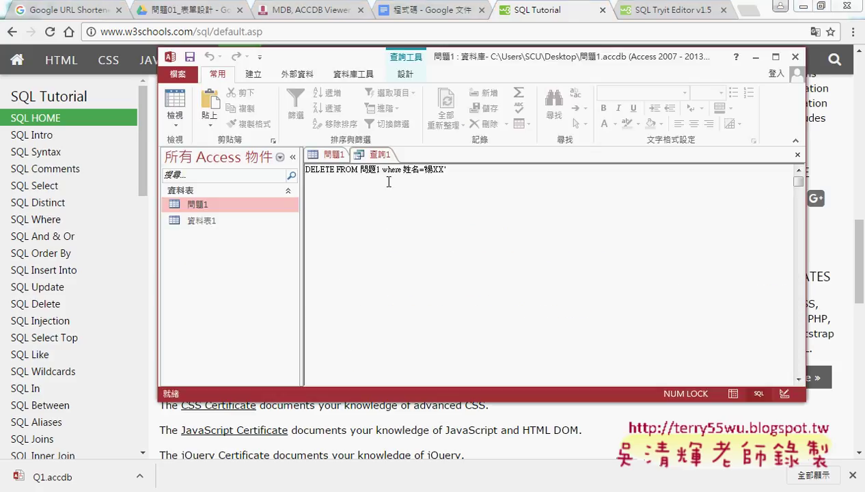
Step: Close the DELETE query 查詢1 without saving its changes
right_click(374, 156)
left_click(403, 181)
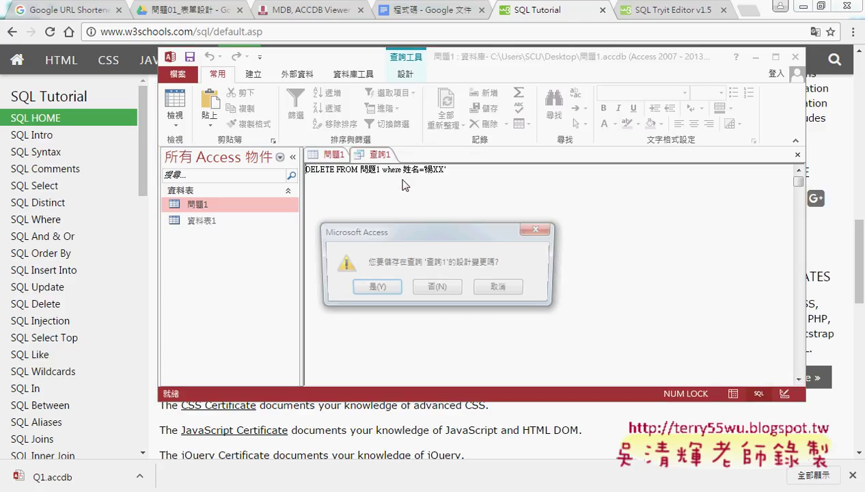
left_click(430, 286)
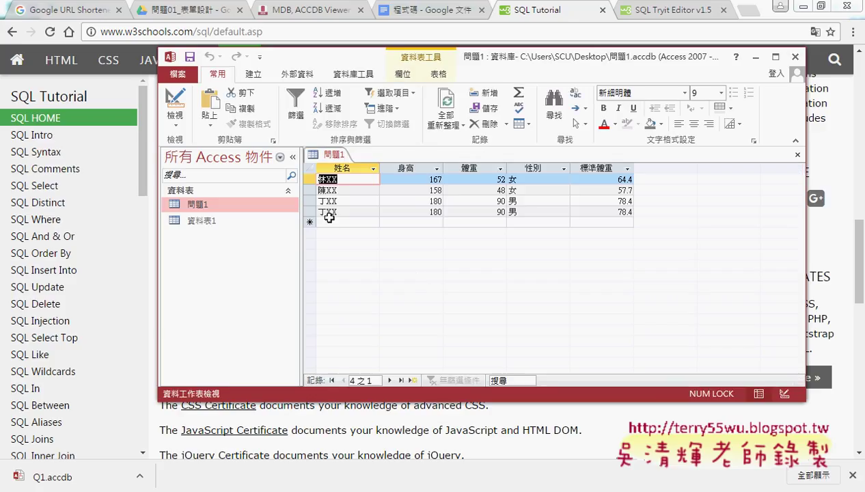
Step: Start a new blank query in Design view from the 建立 tab
right_click(322, 156)
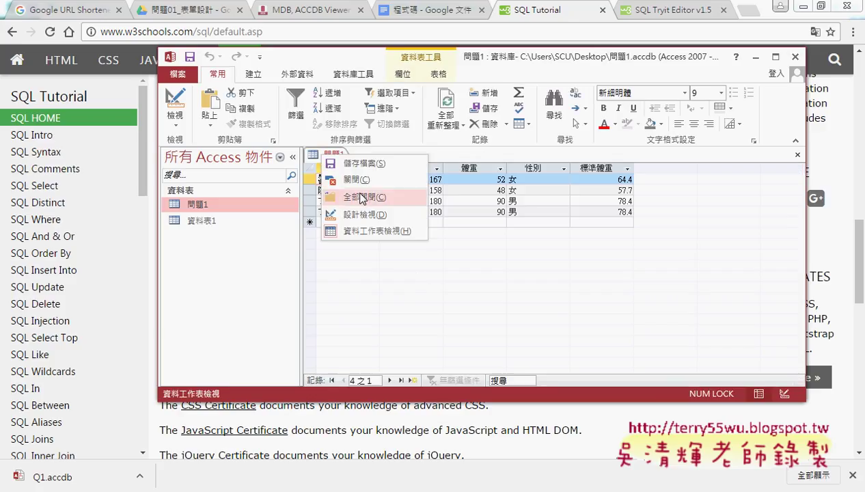
left_click(388, 307)
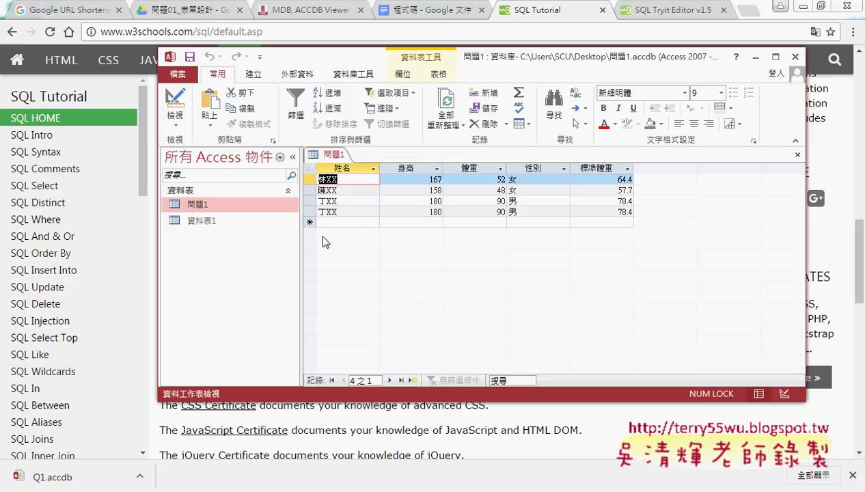
left_click(255, 75)
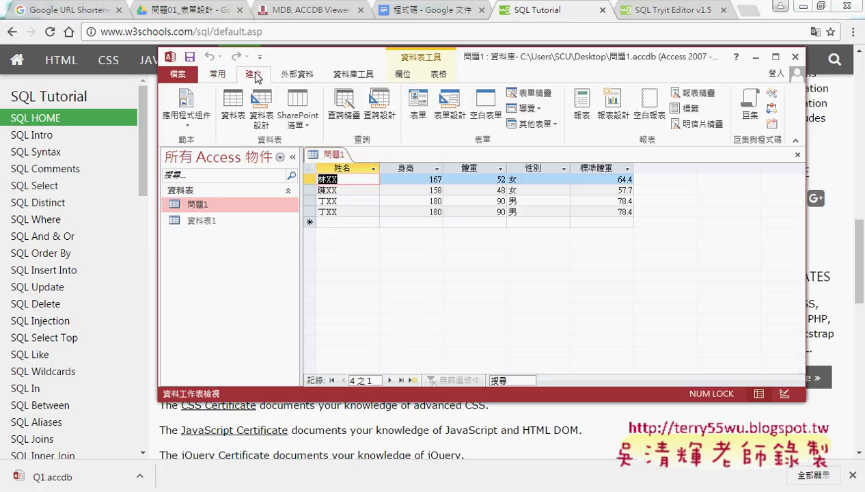
left_click(380, 108)
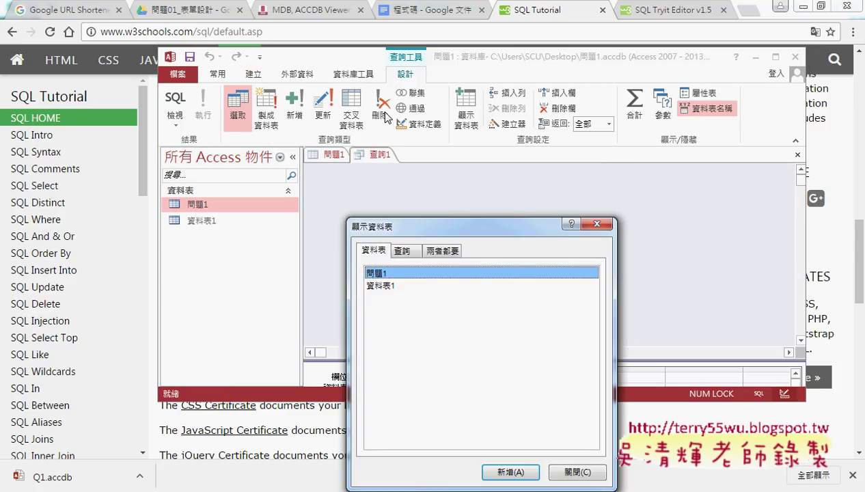
Step: Skip adding tables and switch the new query to SQL view showing only SELECT;
left_click(597, 224)
left_click(177, 99)
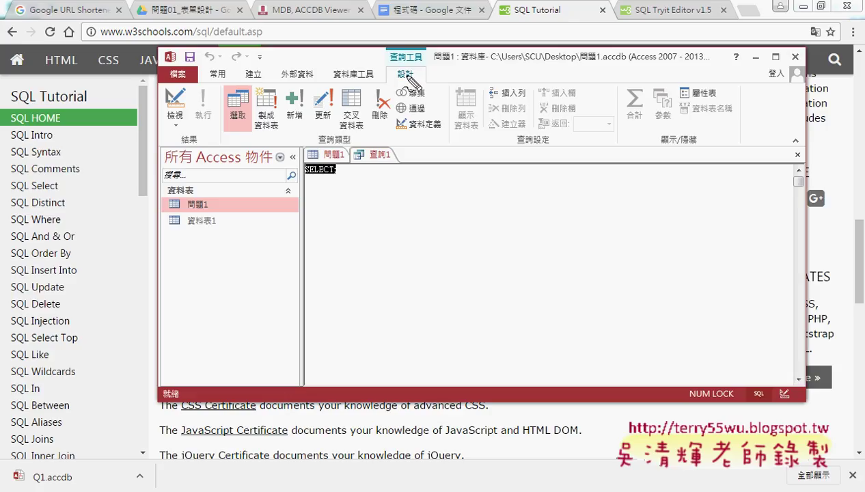
left_click_drag(402, 86, 418, 97)
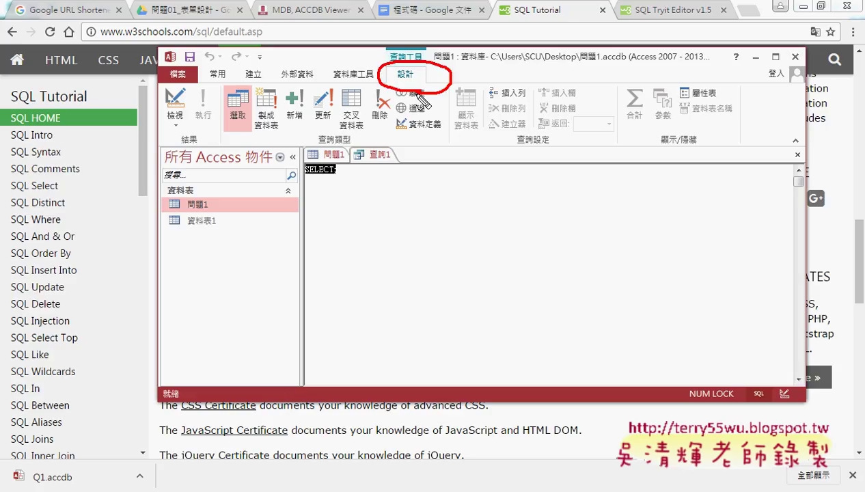